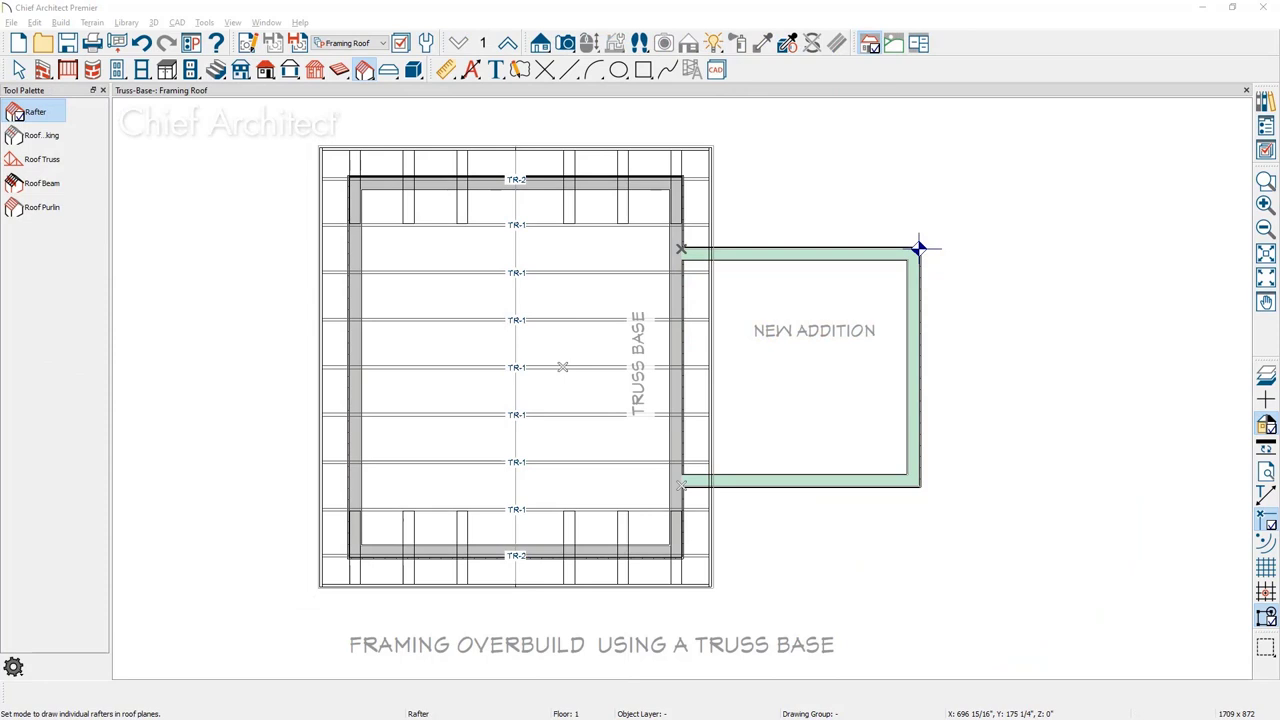
Step: Build automatic roof planes, retaining manually drawn and edited automatic roof planes
{"action": "key", "text": "space"}
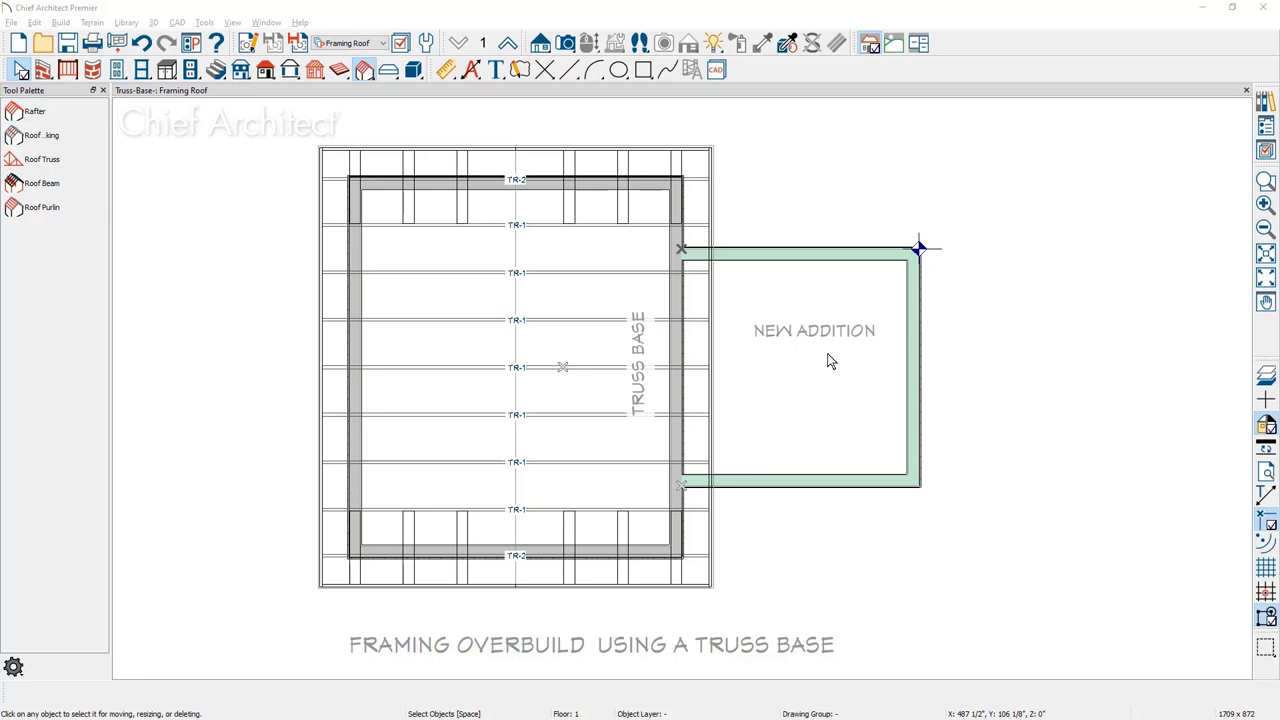
{"action": "left_click", "coordinate": [61, 23]}
{"action": "mouse_move", "coordinate": [135, 130]}
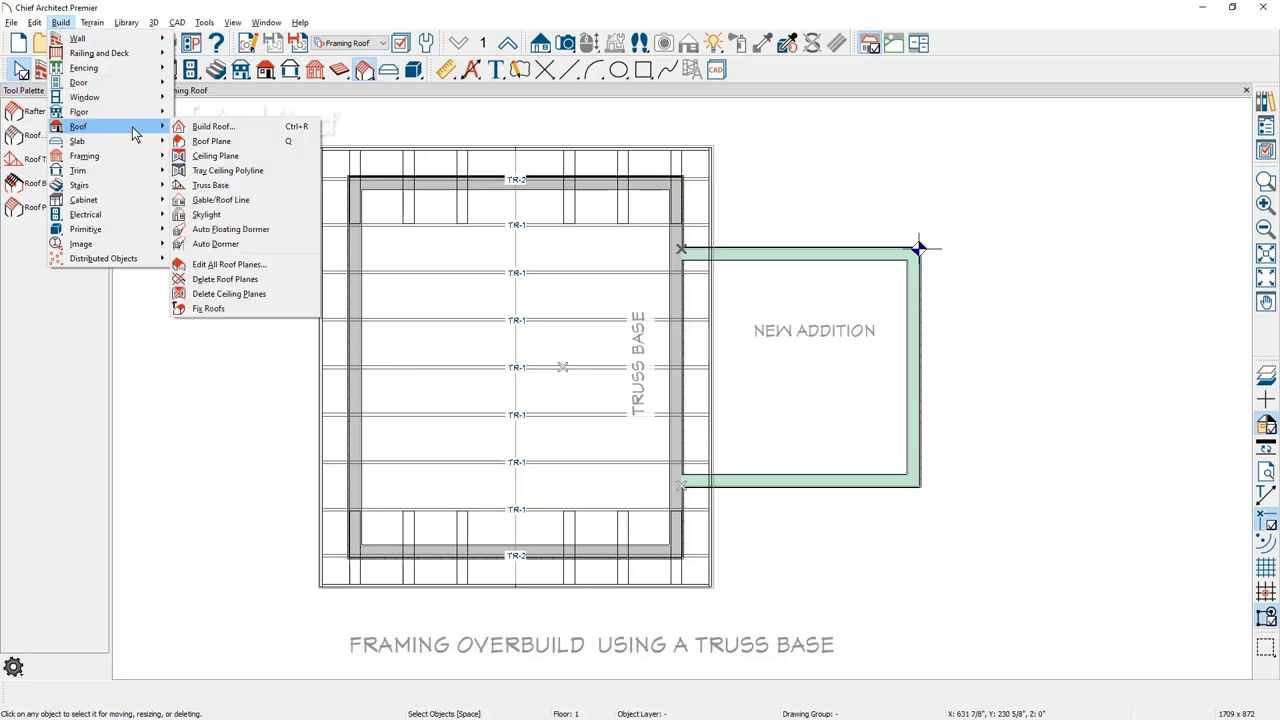
{"action": "left_click", "coordinate": [212, 127]}
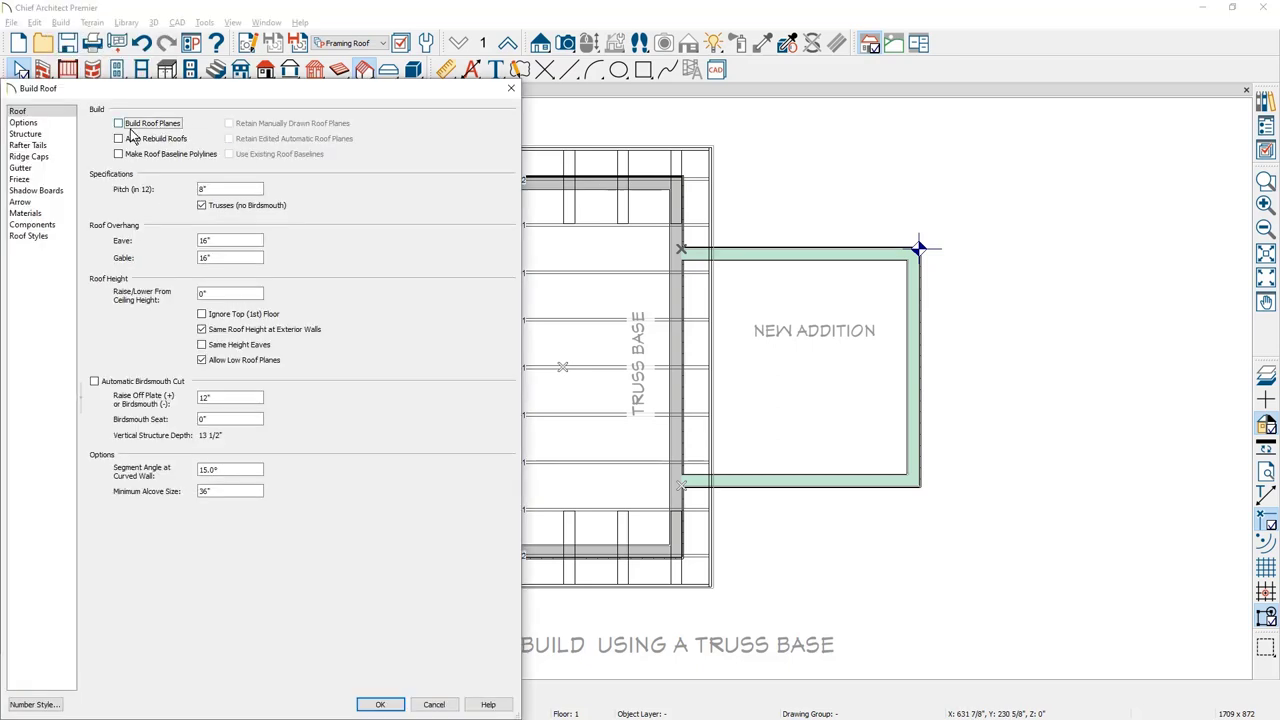
{"action": "left_click", "coordinate": [119, 123]}
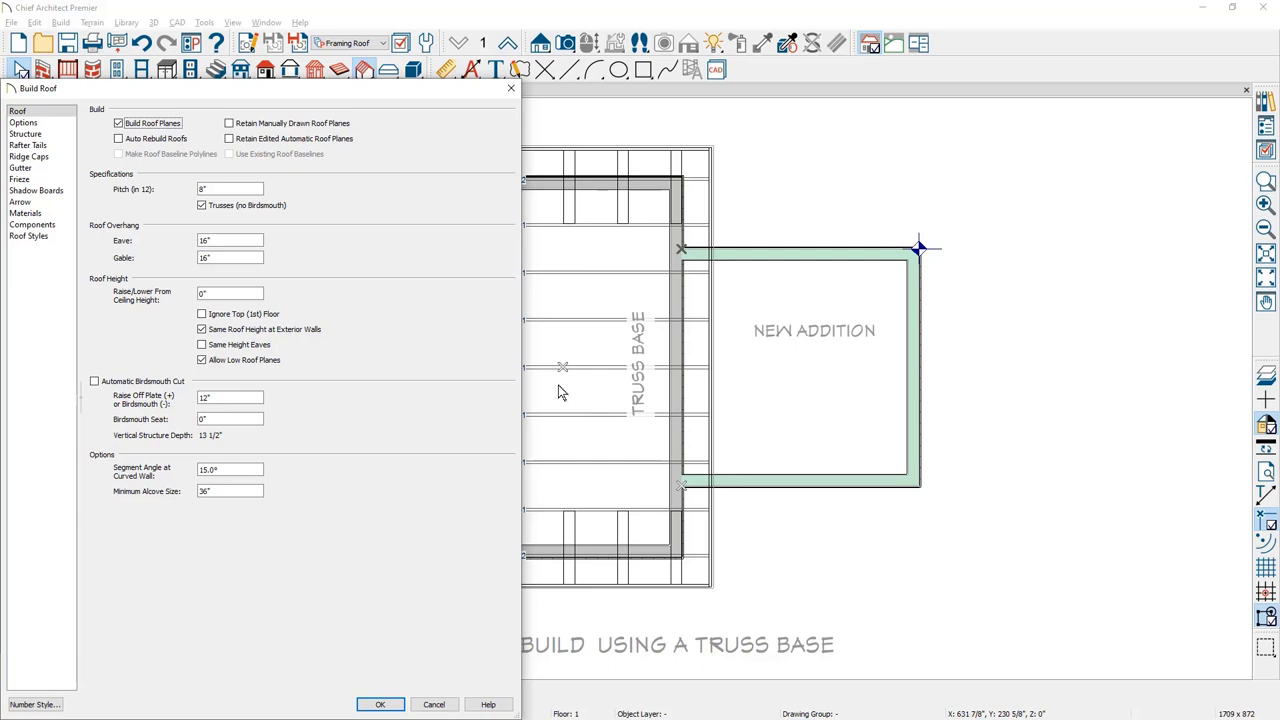
{"action": "left_click", "coordinate": [229, 123]}
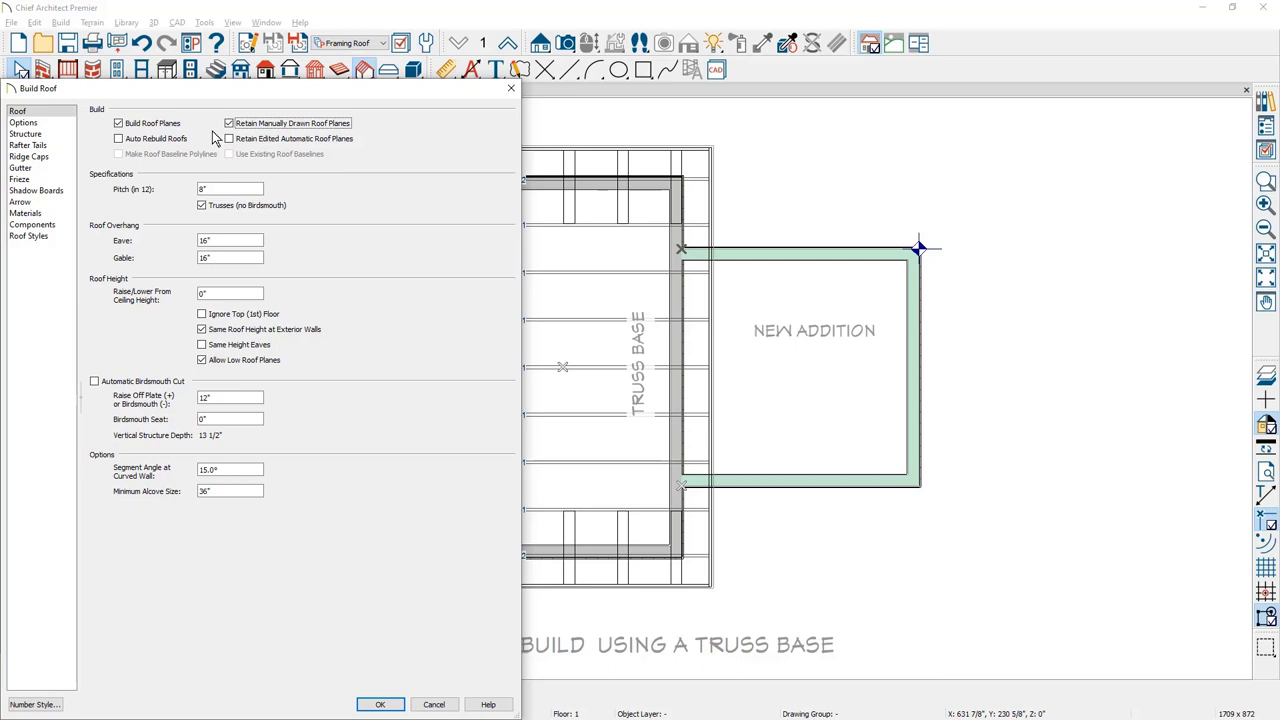
{"action": "left_click", "coordinate": [229, 139]}
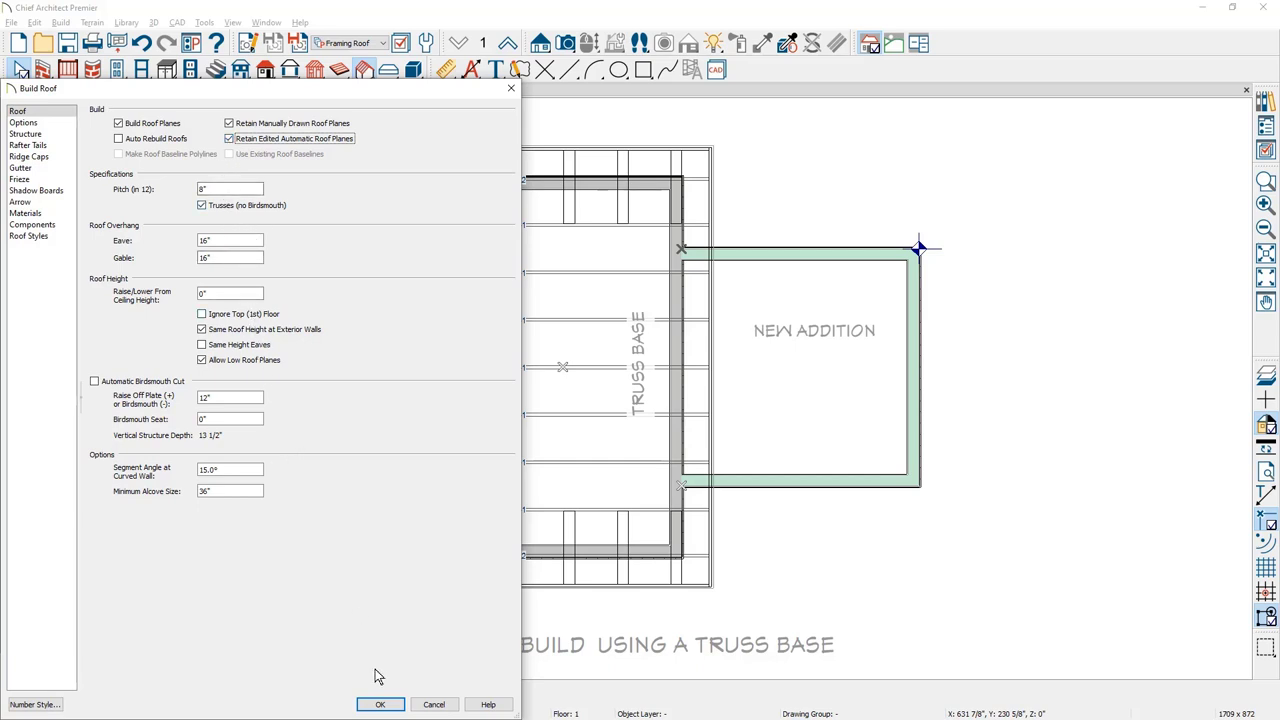
{"action": "left_click", "coordinate": [379, 704]}
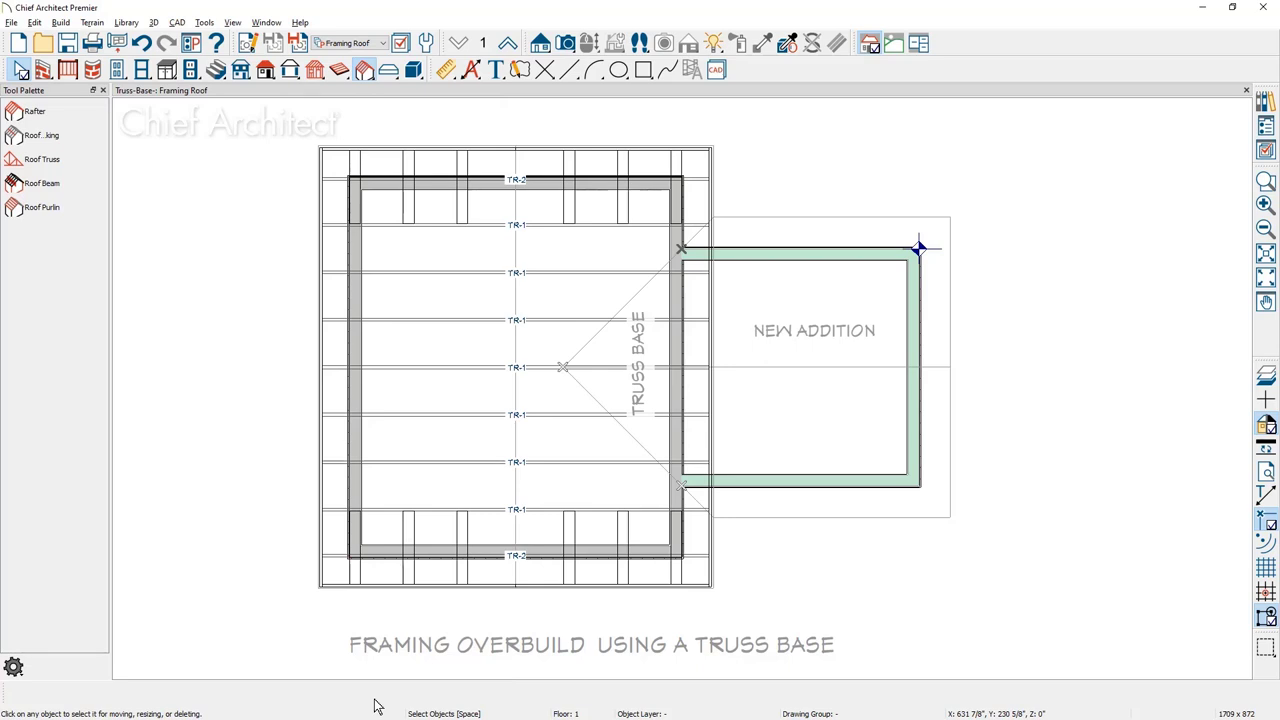
Step: Draw an energy-heel roof truss across the addition and align it to the framing reference
{"action": "left_click", "coordinate": [57, 168]}
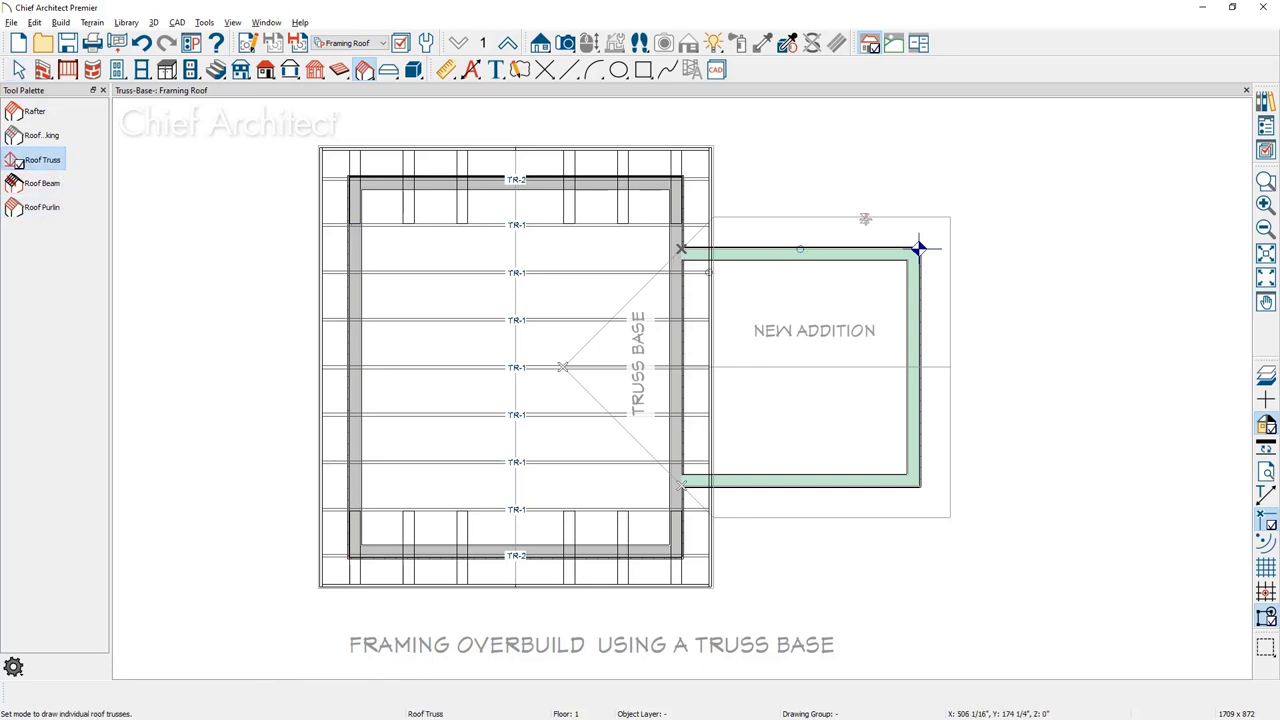
{"action": "left_click_drag", "start_coordinate": [866, 221], "coordinate": [893, 499]}
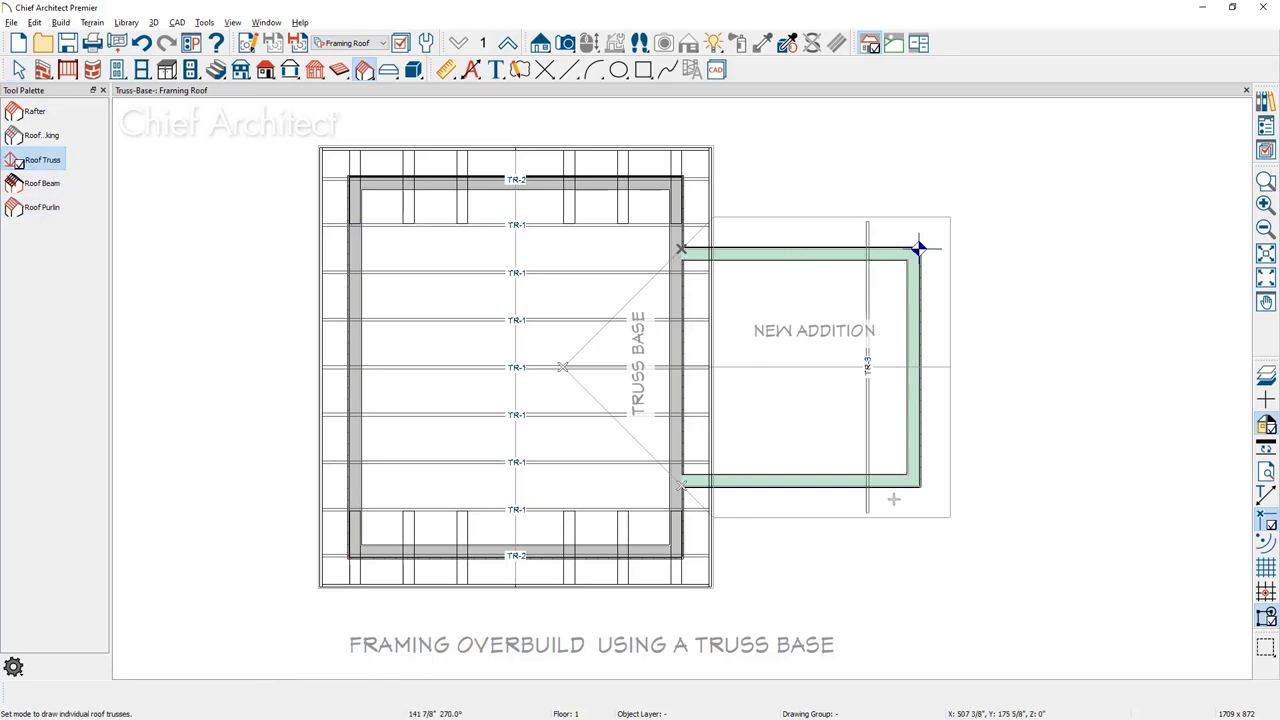
{"action": "key", "text": "space"}
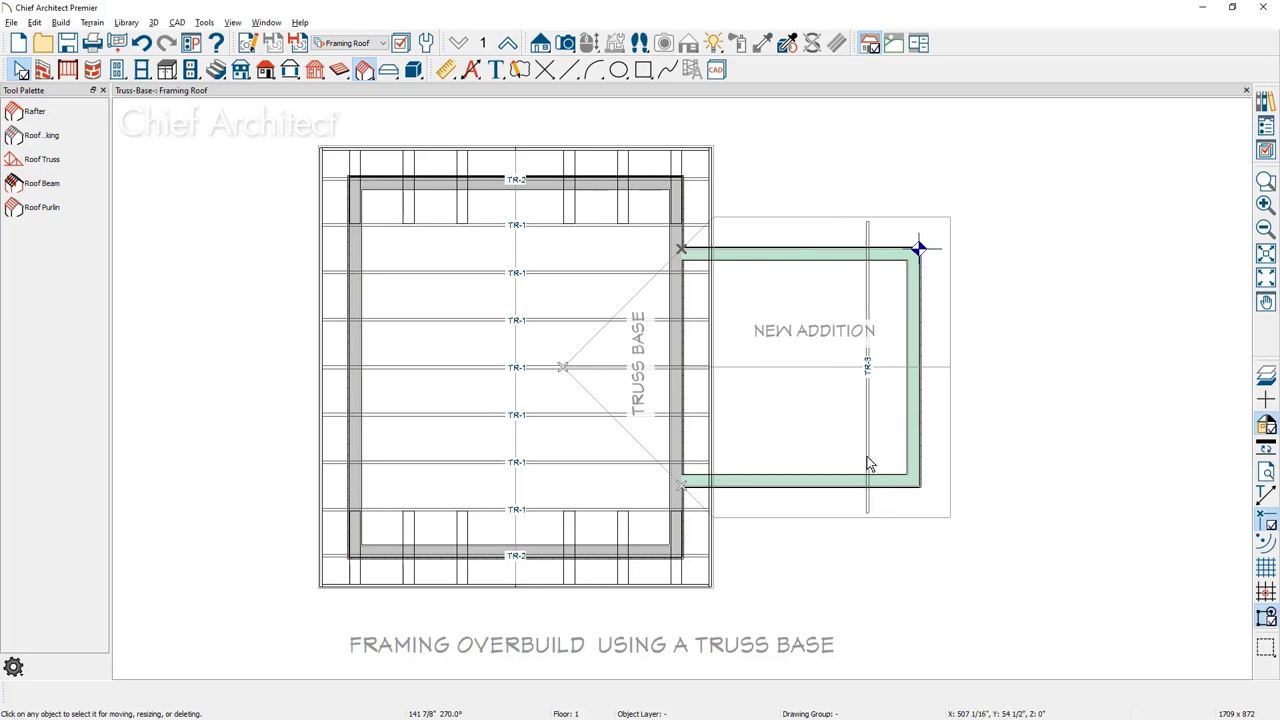
{"action": "double_click", "coordinate": [868, 465]}
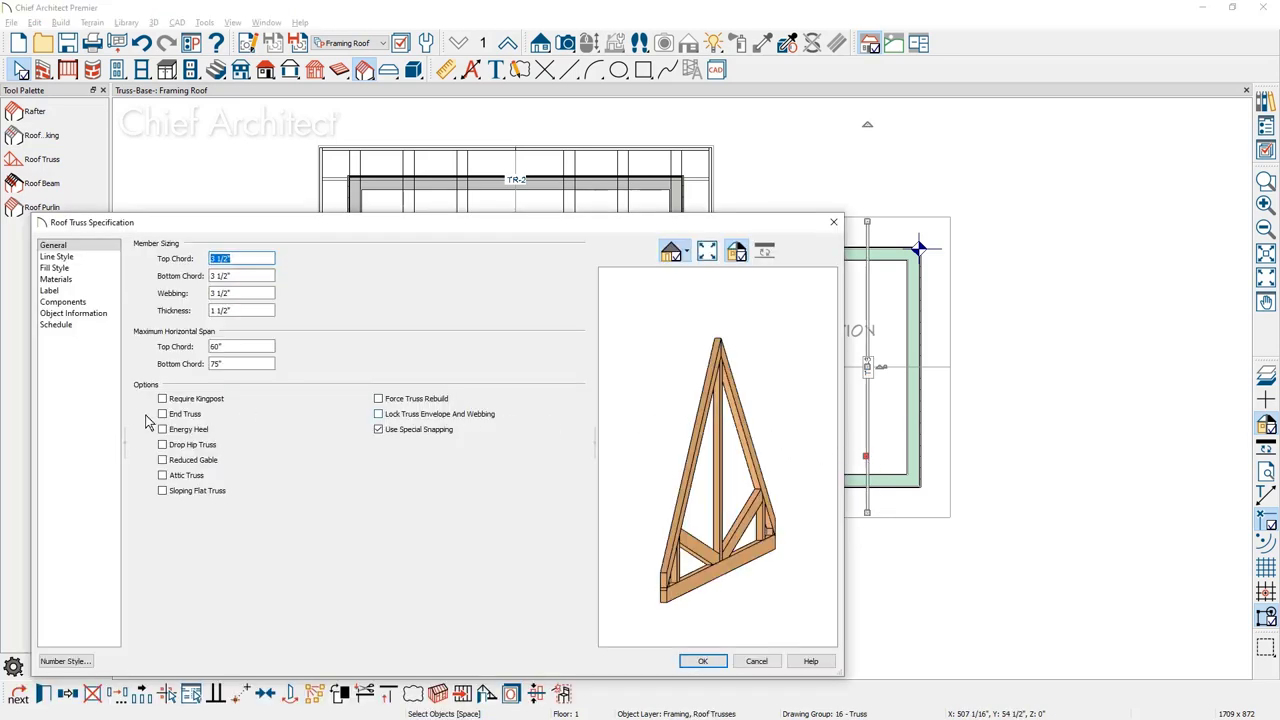
{"action": "left_click", "coordinate": [166, 430]}
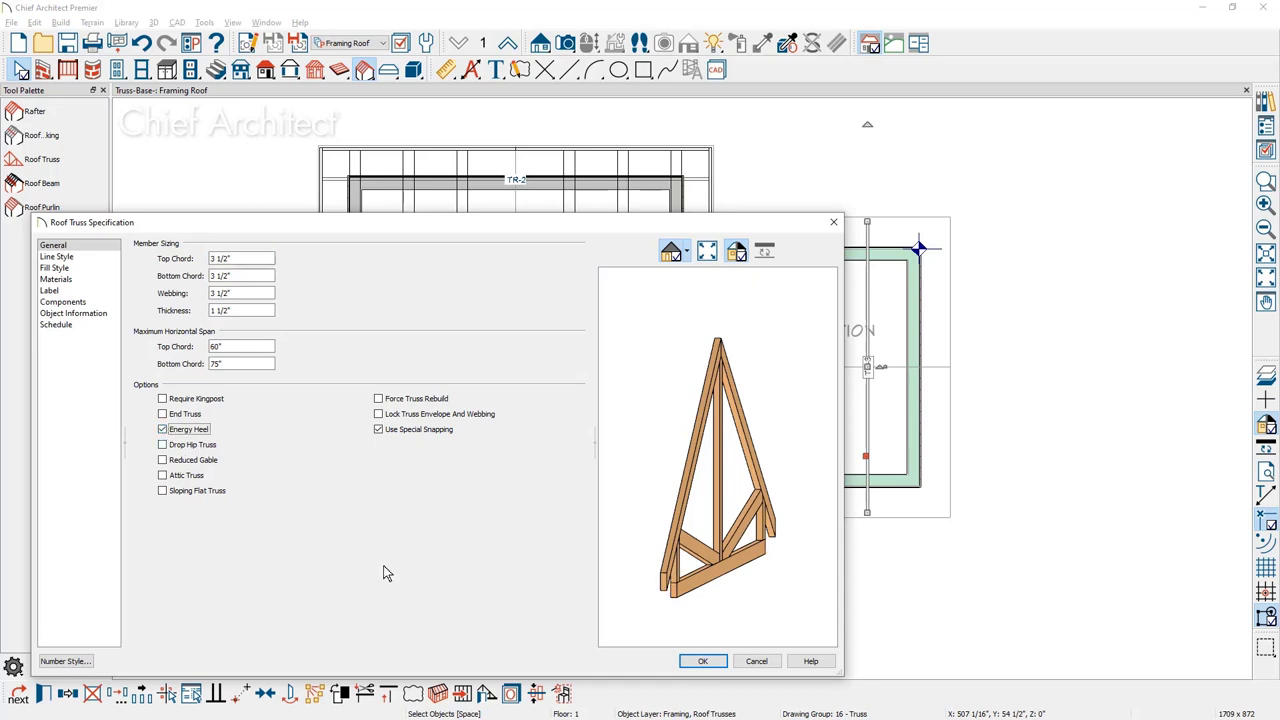
{"action": "left_click", "coordinate": [704, 662]}
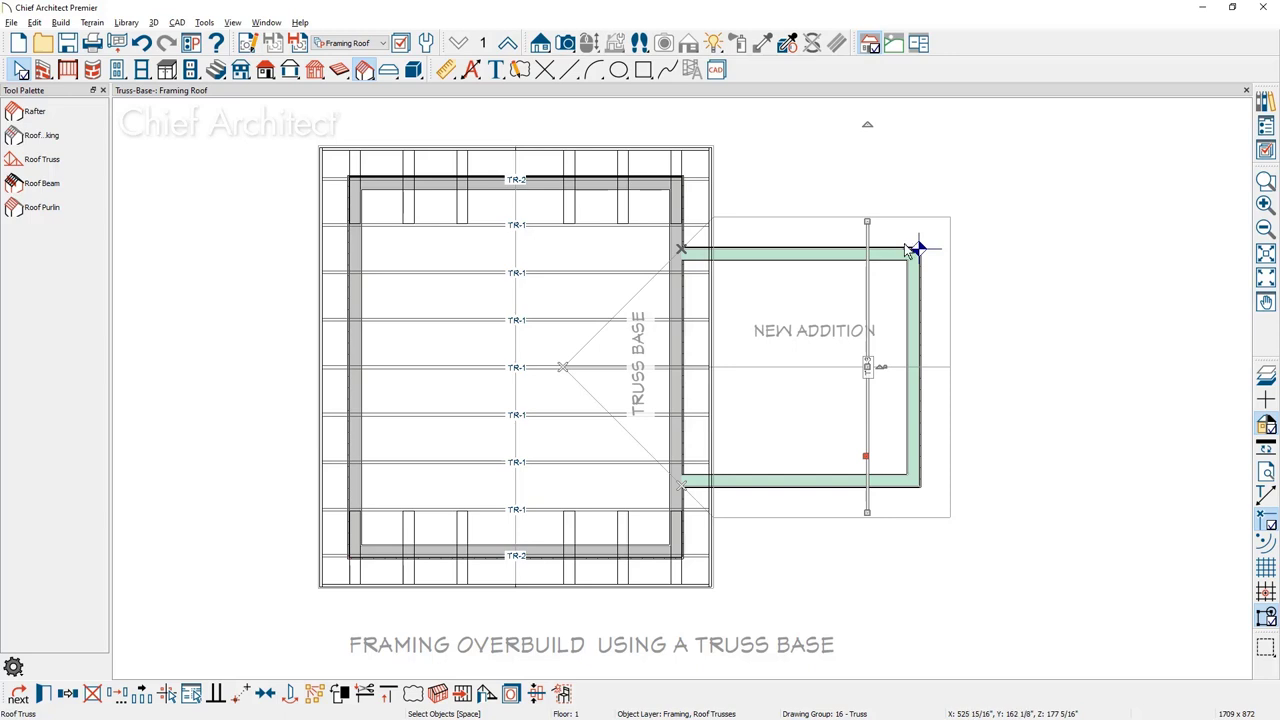
{"action": "left_click", "coordinate": [466, 694]}
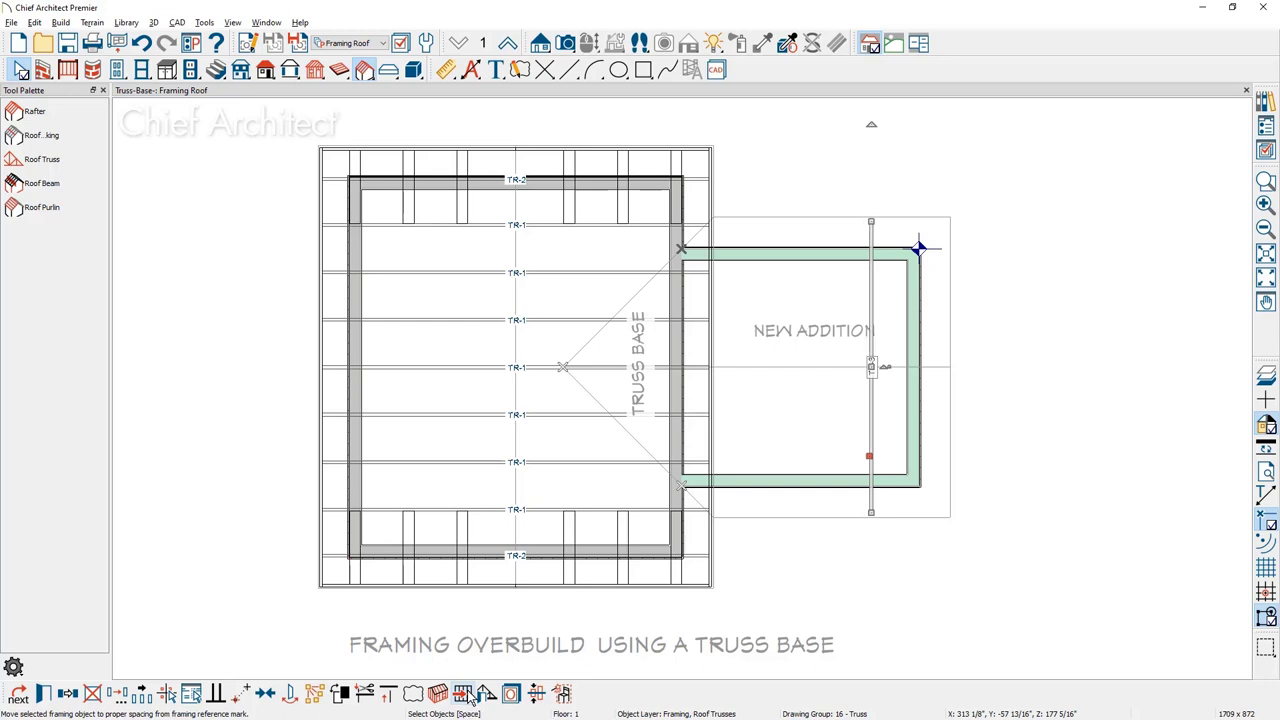
Step: Open a Perspective Framing Overview, orbit to the side wall, and select the addition's truss
{"action": "left_click", "coordinate": [566, 45]}
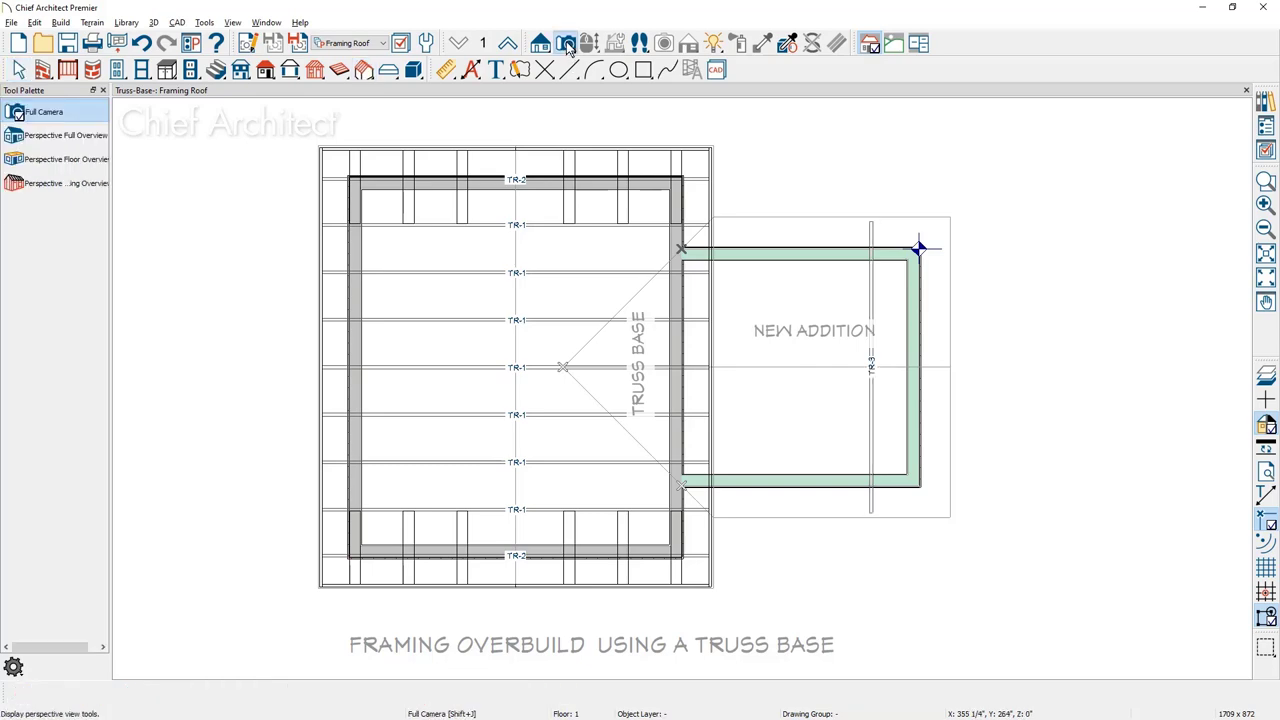
{"action": "left_click", "coordinate": [72, 186]}
{"action": "left_click_drag", "start_coordinate": [633, 428], "coordinate": [509, 411]}
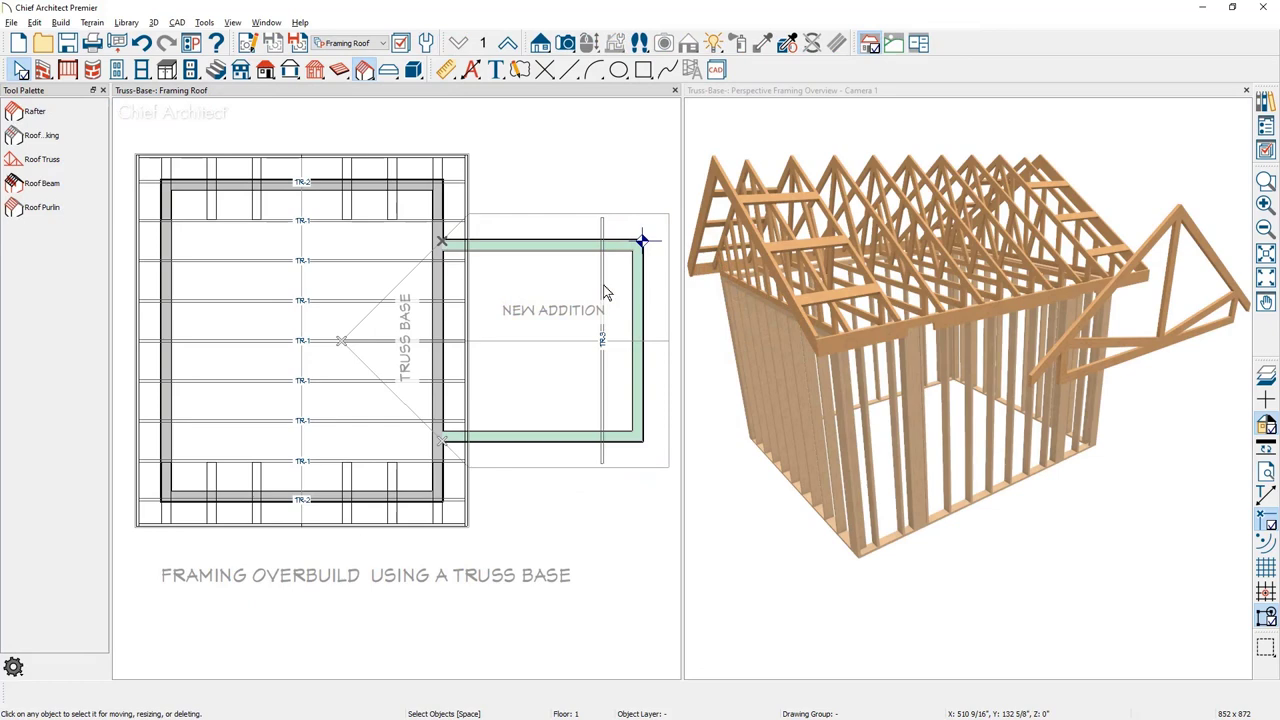
{"action": "left_click", "coordinate": [603, 292]}
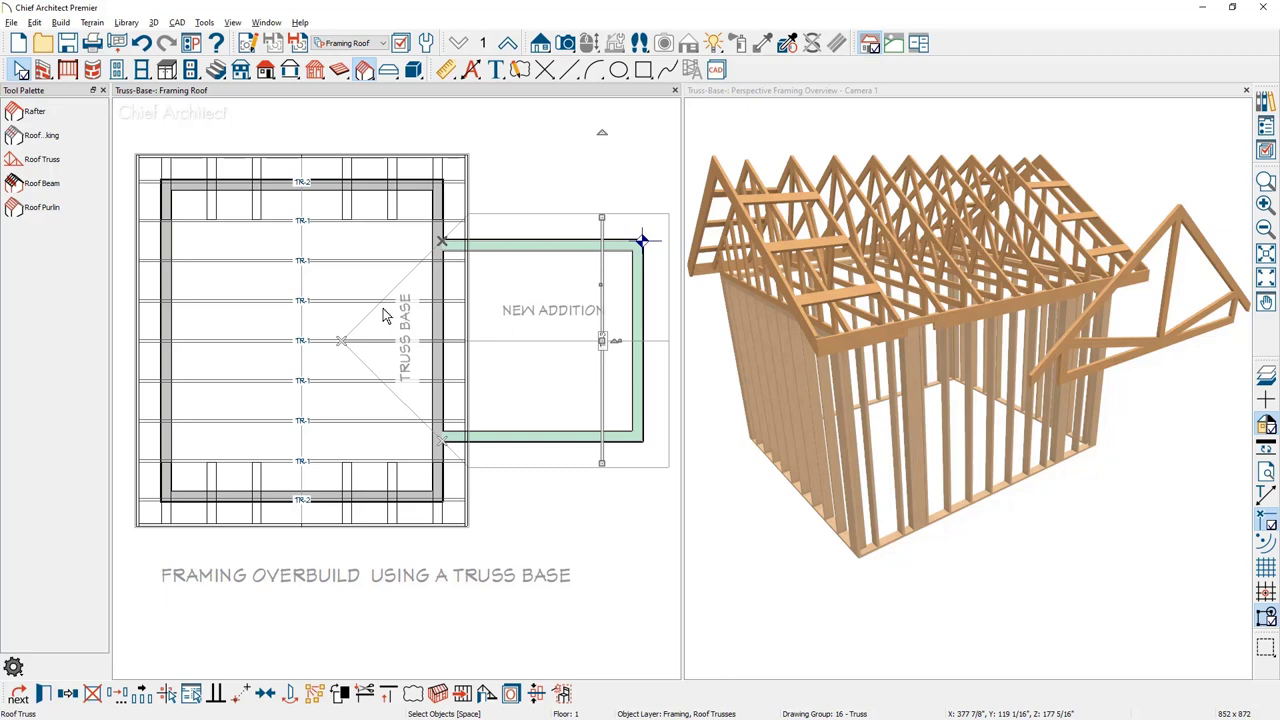
{"action": "left_click", "coordinate": [142, 693]}
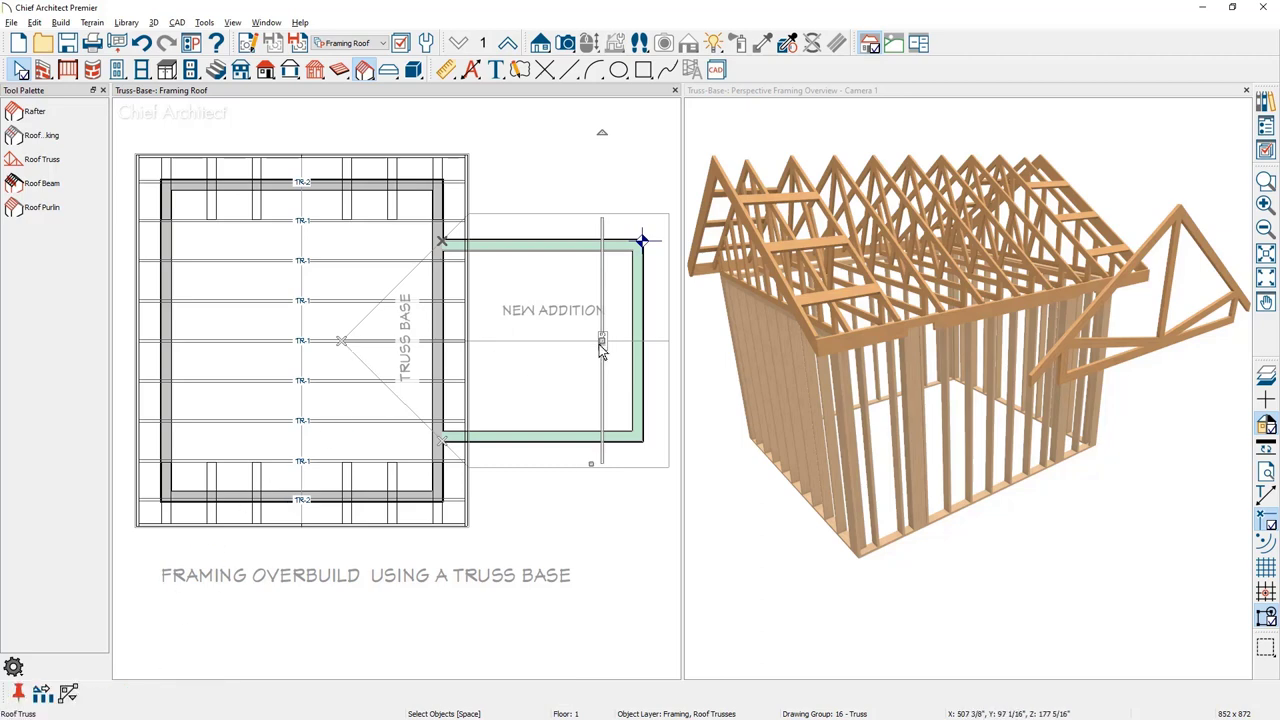
{"action": "left_click_drag", "start_coordinate": [601, 341], "coordinate": [391, 349]}
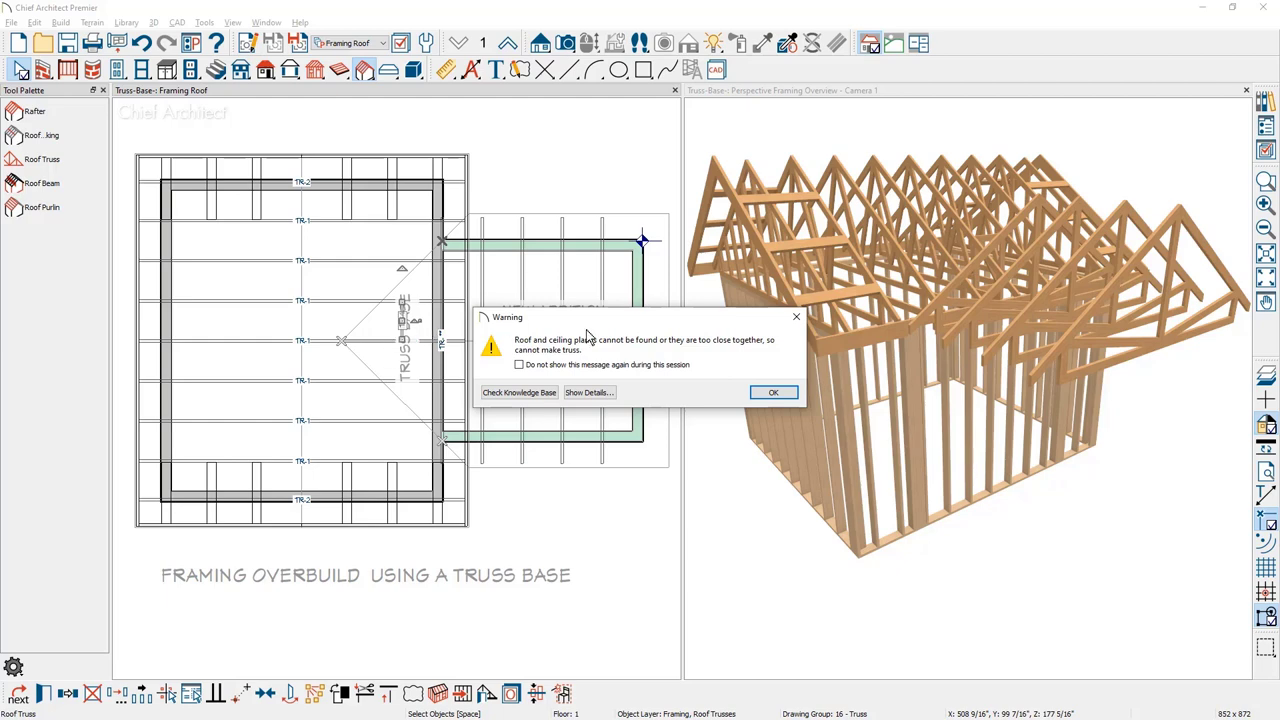
{"action": "left_click", "coordinate": [773, 392]}
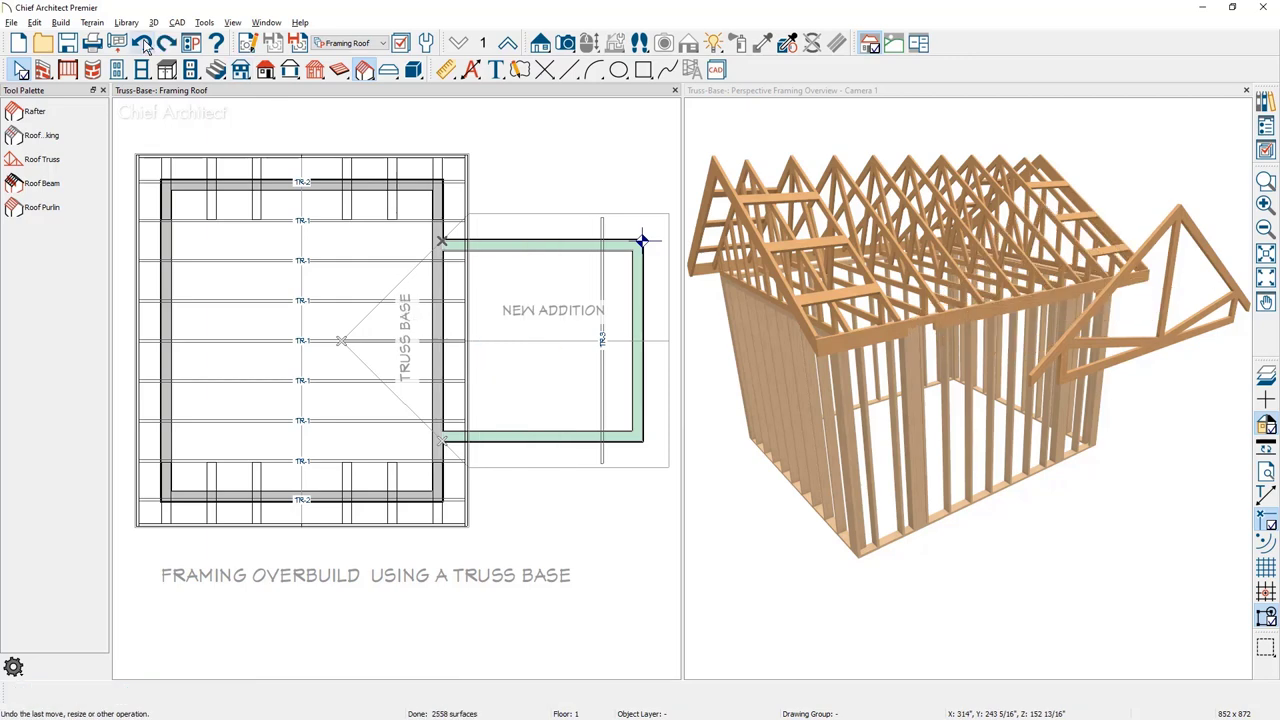
Step: Draw a 120" truss base up the addition's left edge over the existing trusses
{"action": "left_click", "coordinate": [265, 70]}
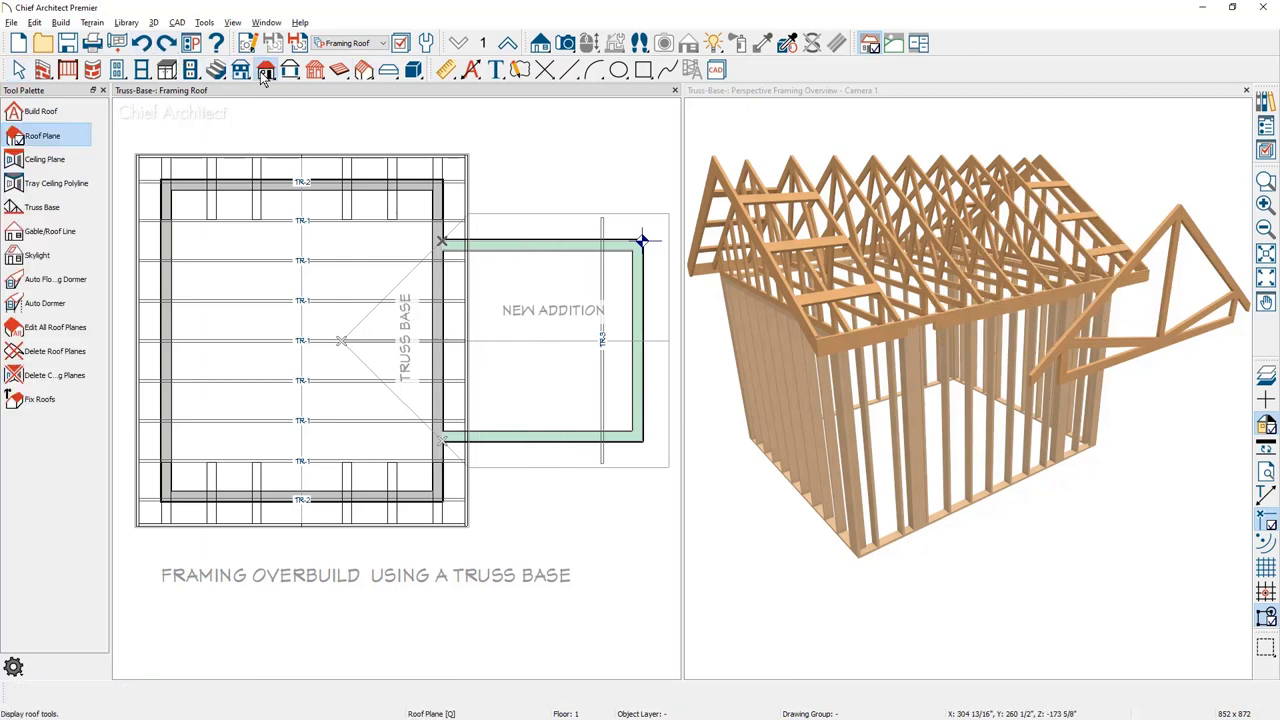
{"action": "left_click", "coordinate": [42, 208]}
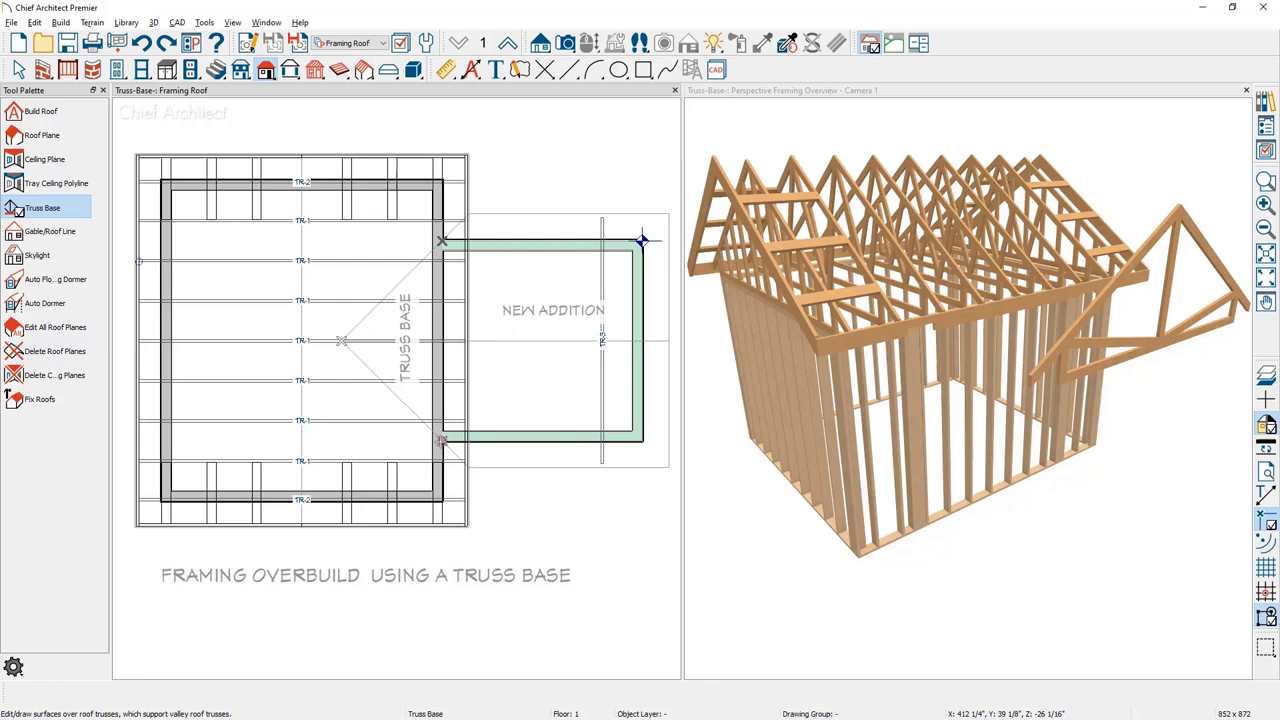
{"action": "mouse_move", "coordinate": [441, 440]}
{"action": "left_mouse_down"}
{"action": "mouse_move", "coordinate": [441, 243]}
{"action": "mouse_move", "coordinate": [368, 284]}
{"action": "mouse_move", "coordinate": [331, 335]}
{"action": "mouse_move", "coordinate": [340, 340]}
{"action": "left_mouse_up"}
{"action": "scroll", "coordinate": [340, 340], "scroll_direction": "up", "scroll_amount": 3}
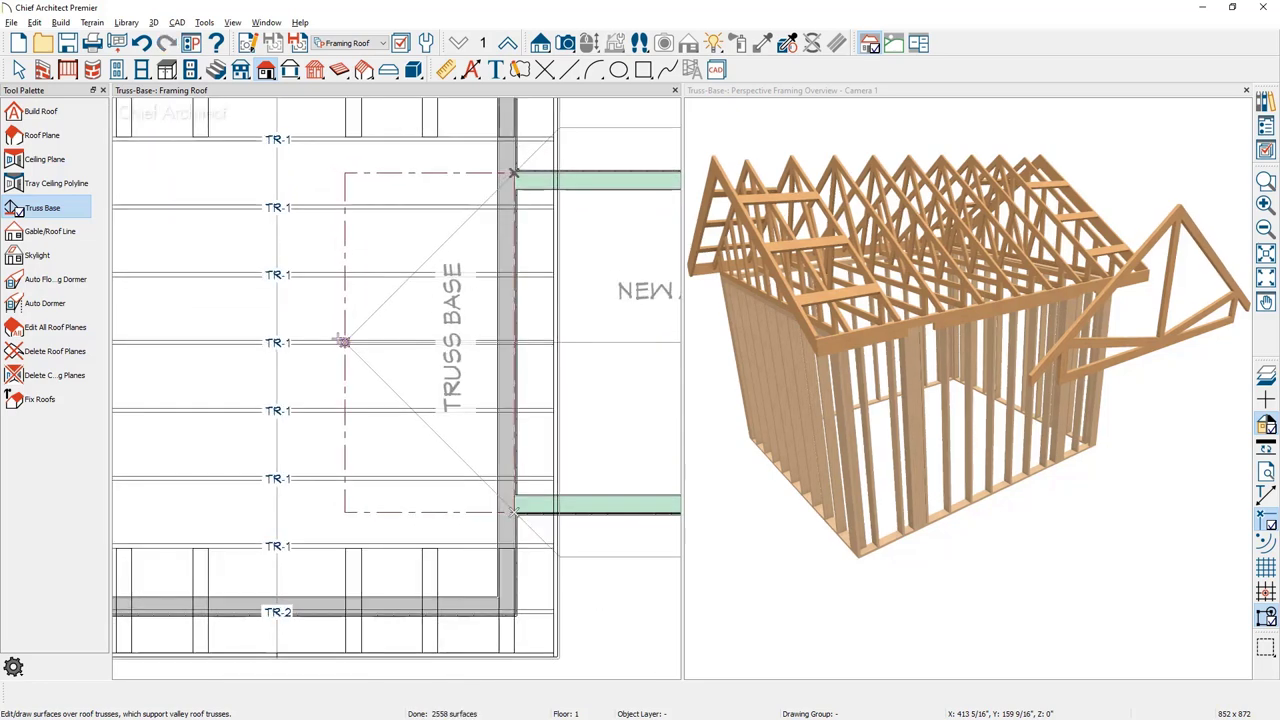
{"action": "key", "text": "space"}
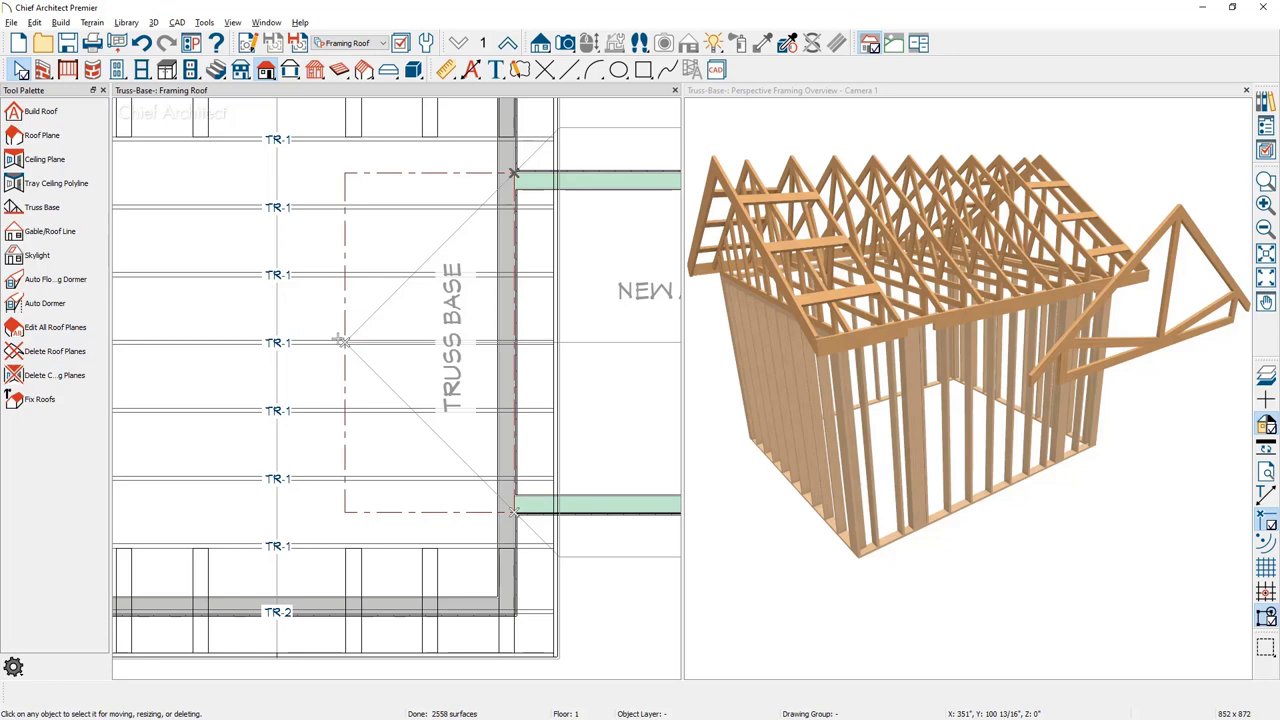
Step: Pull the truss base's corners to the midpoint forming a triangle, coplanar with the main roof plane
{"action": "left_click", "coordinate": [354, 172]}
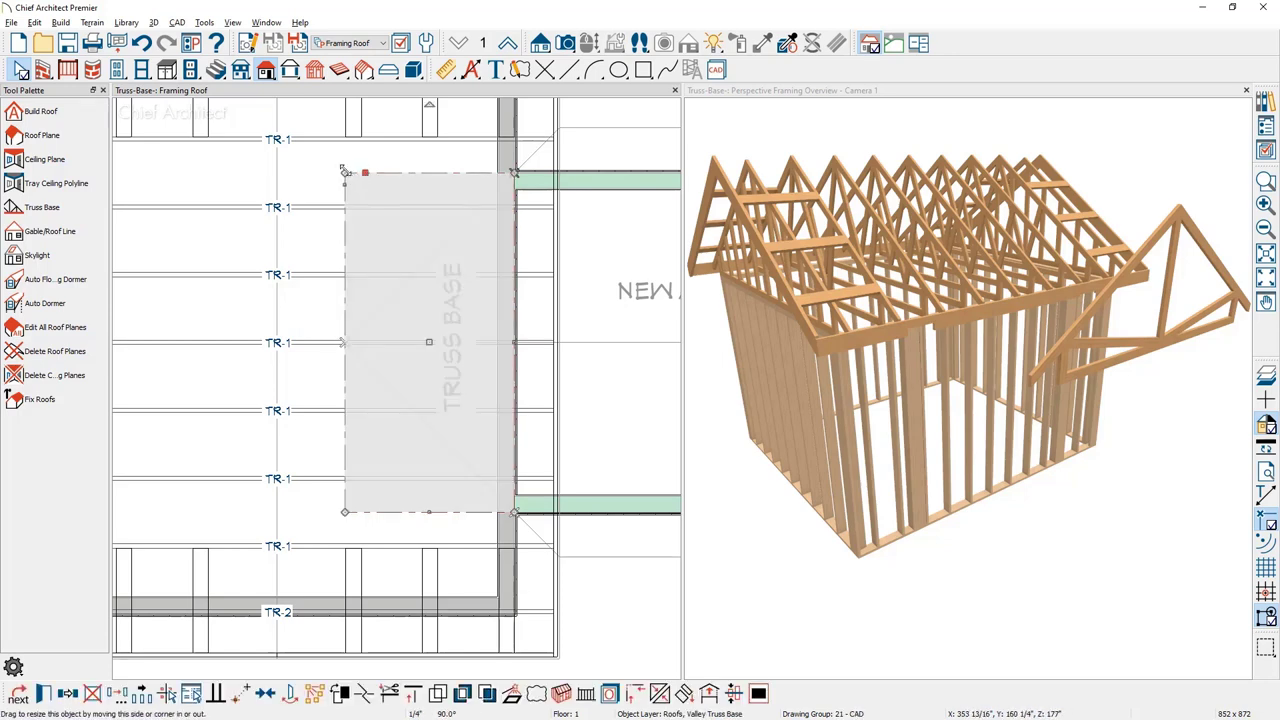
{"action": "left_click_drag", "start_coordinate": [345, 172], "coordinate": [342, 341]}
{"action": "left_click_drag", "start_coordinate": [345, 512], "coordinate": [343, 343]}
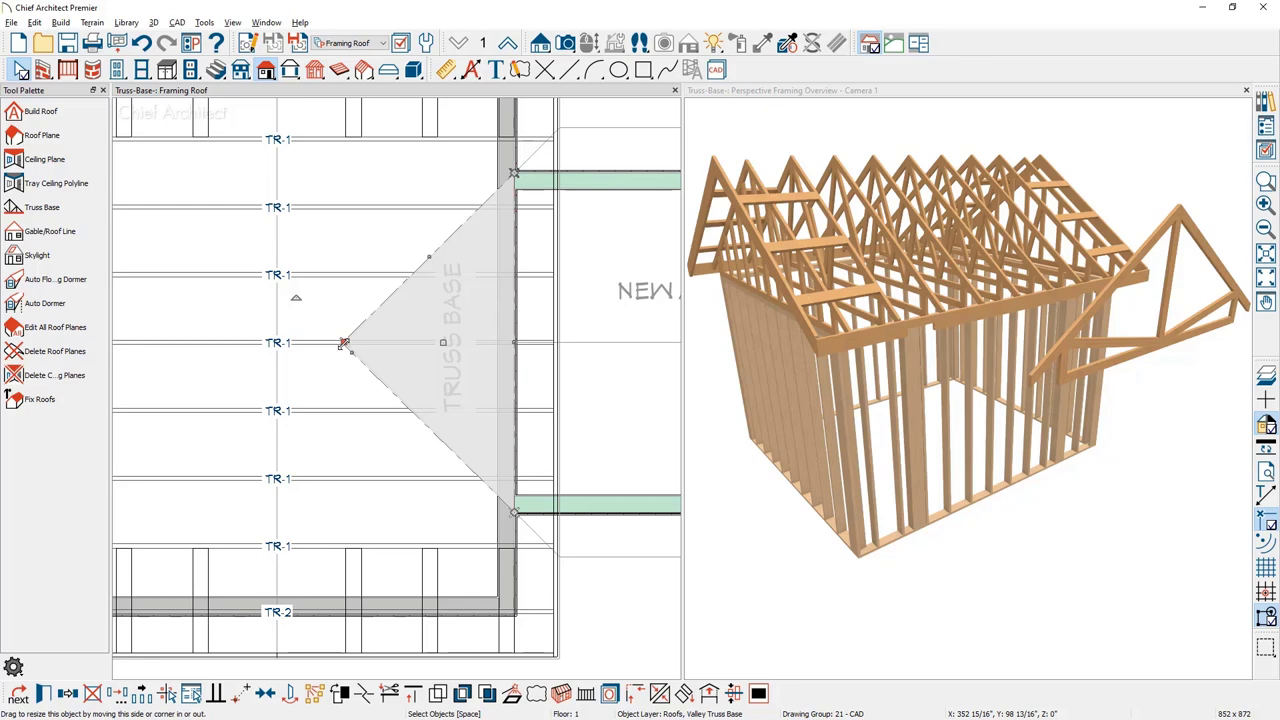
{"action": "left_click", "coordinate": [684, 691]}
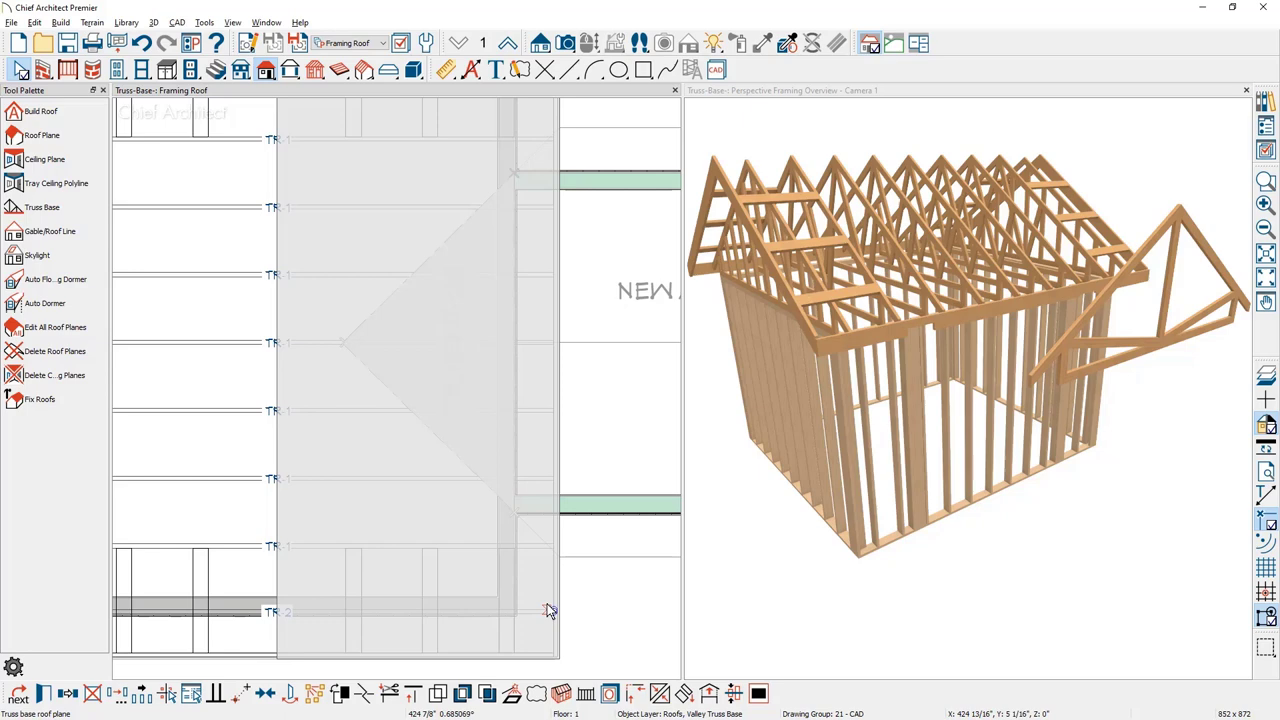
{"action": "left_click", "coordinate": [546, 604]}
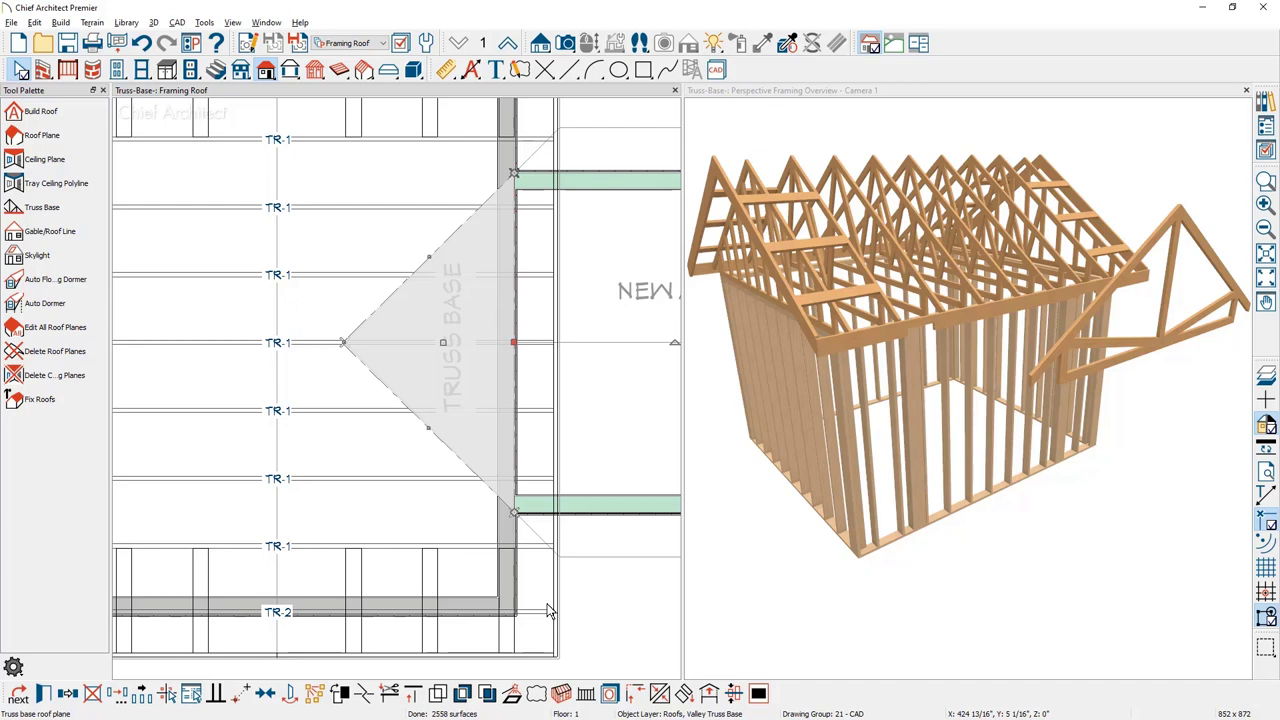
Step: Sequentially copy the right-end TR-3 truss leftward across the addition at regular intervals
{"action": "scroll", "coordinate": [420, 478], "scroll_direction": "down", "scroll_amount": 1}
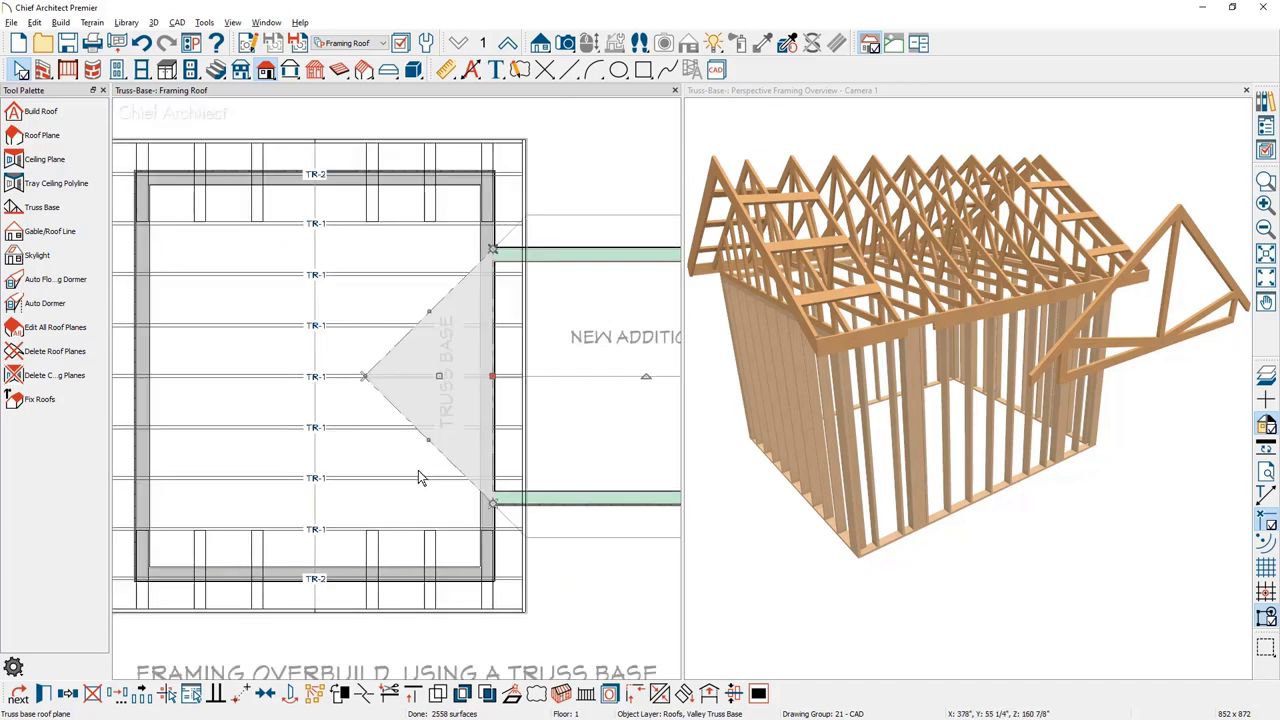
{"action": "scroll", "coordinate": [420, 478], "scroll_direction": "down", "scroll_amount": 1}
{"action": "left_click", "coordinate": [648, 428]}
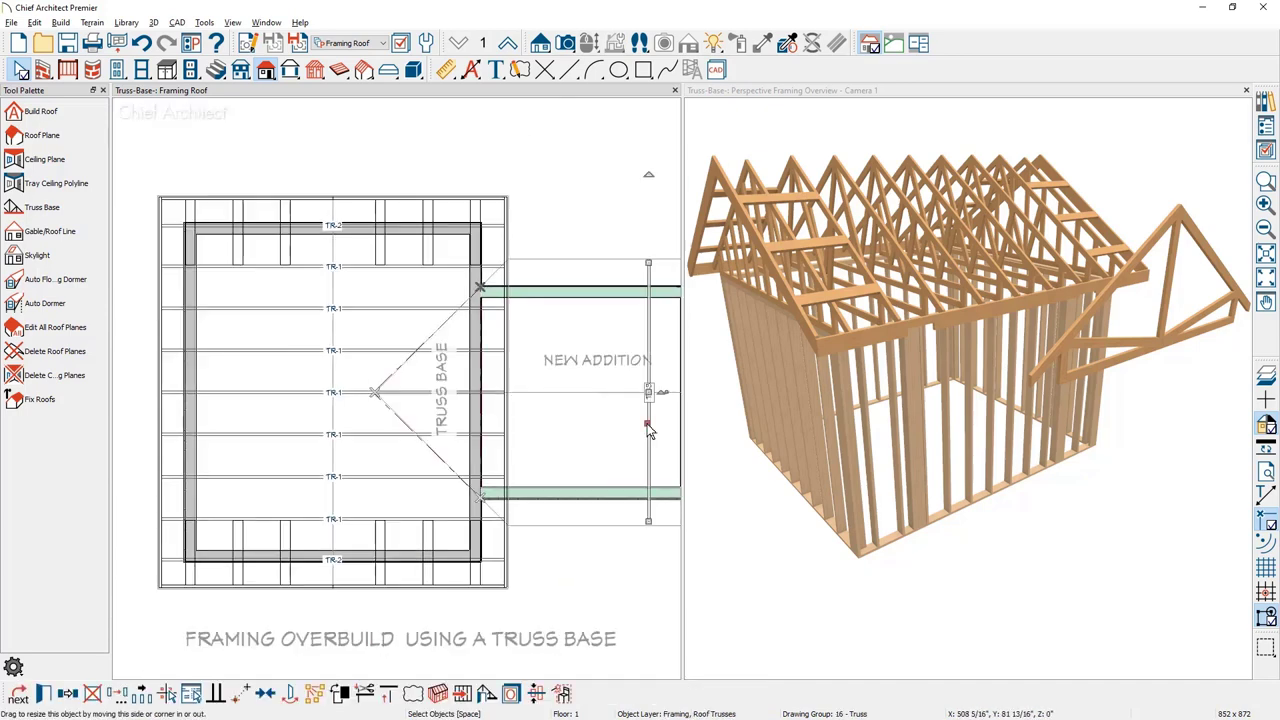
{"action": "left_click", "coordinate": [142, 693]}
{"action": "left_click_drag", "start_coordinate": [648, 390], "coordinate": [385, 390]}
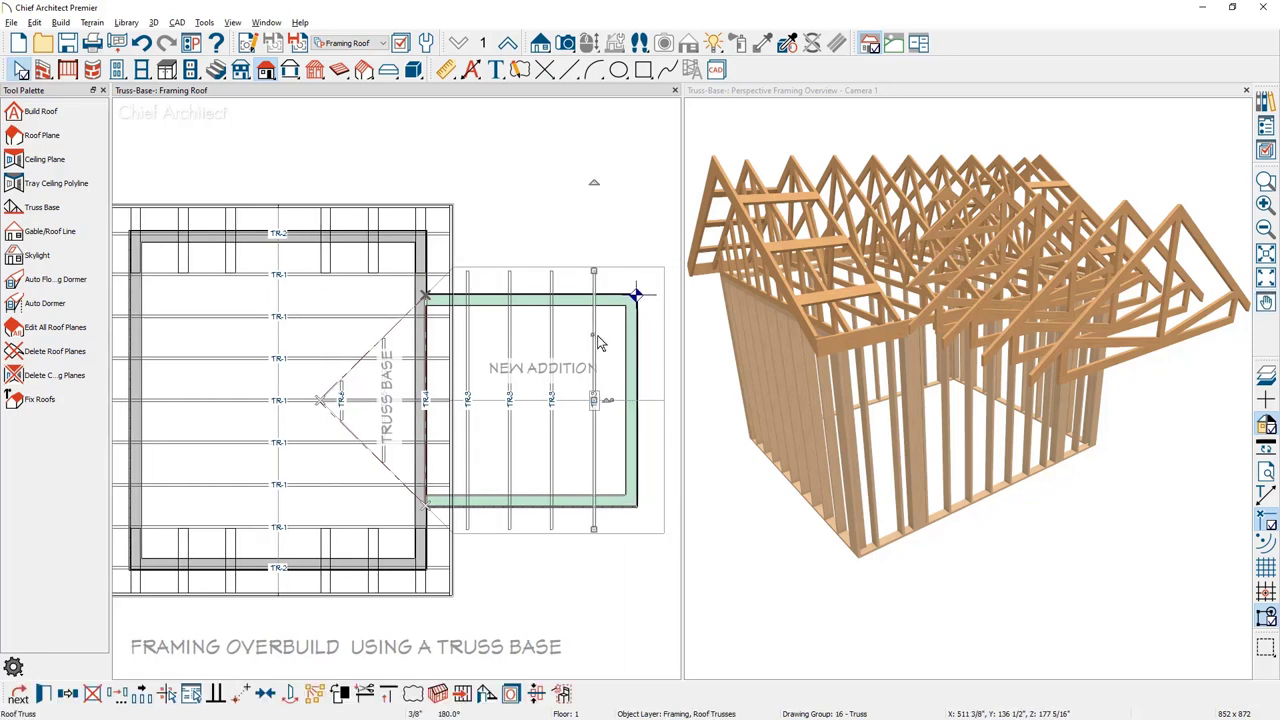
Step: Add a truss at the addition's right wall and make it a reduced-gable end truss
{"action": "key", "text": "Escape"}
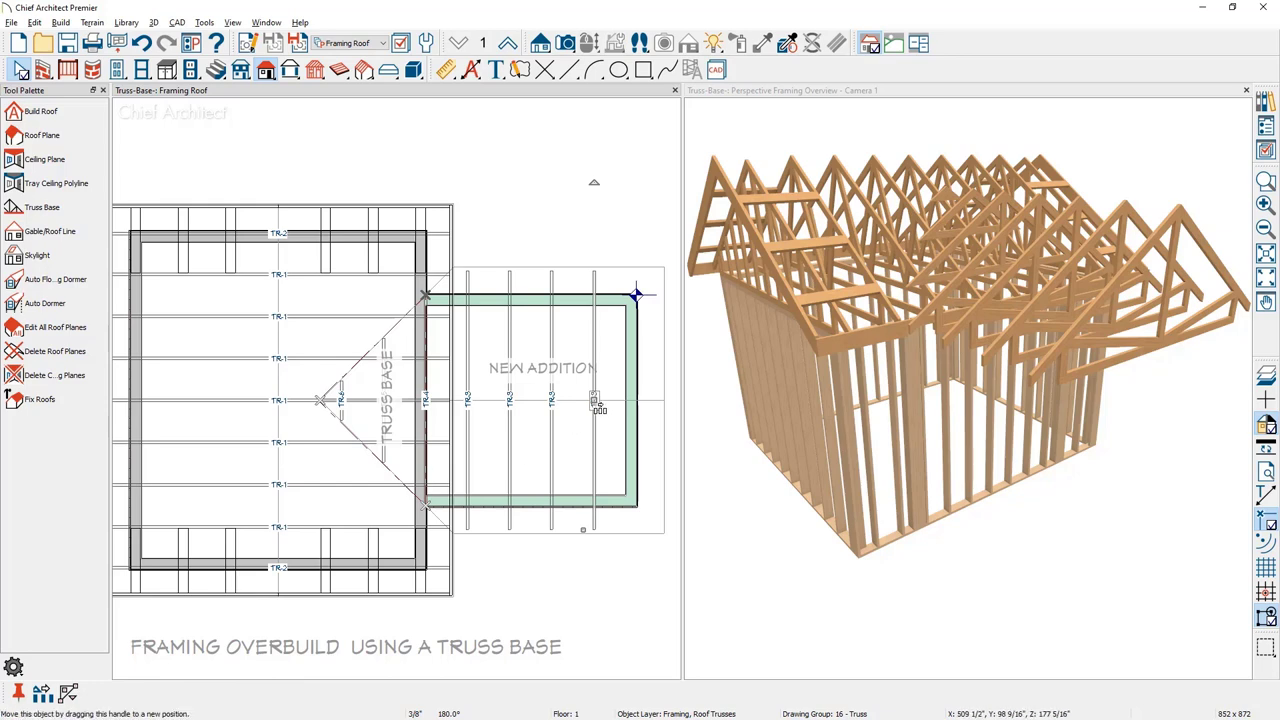
{"action": "left_click", "coordinate": [645, 408]}
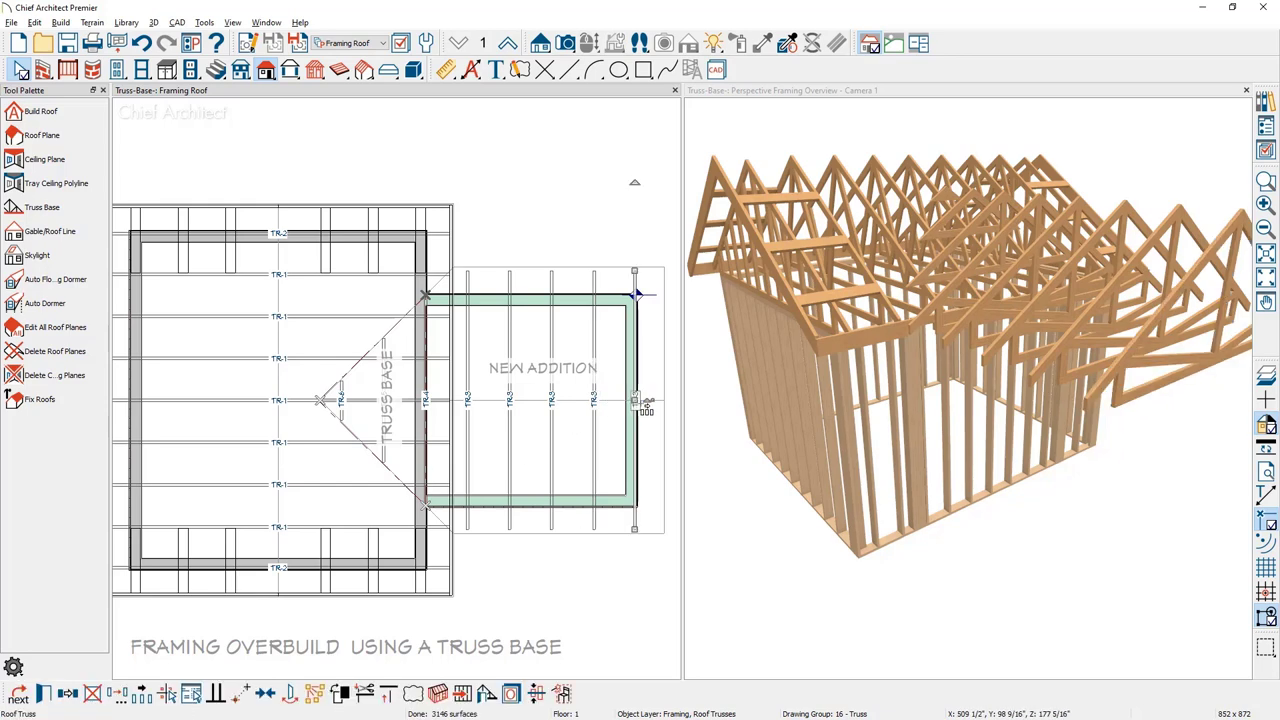
{"action": "double_click", "coordinate": [641, 401]}
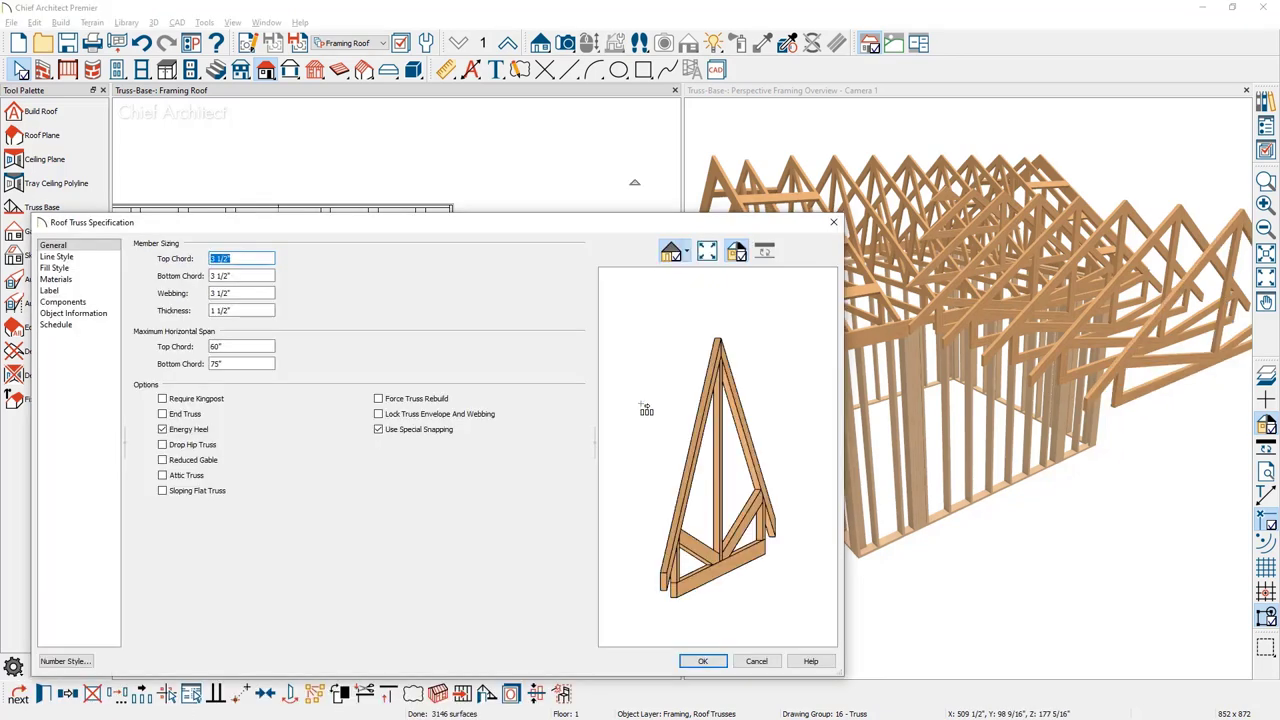
{"action": "left_click", "coordinate": [190, 414]}
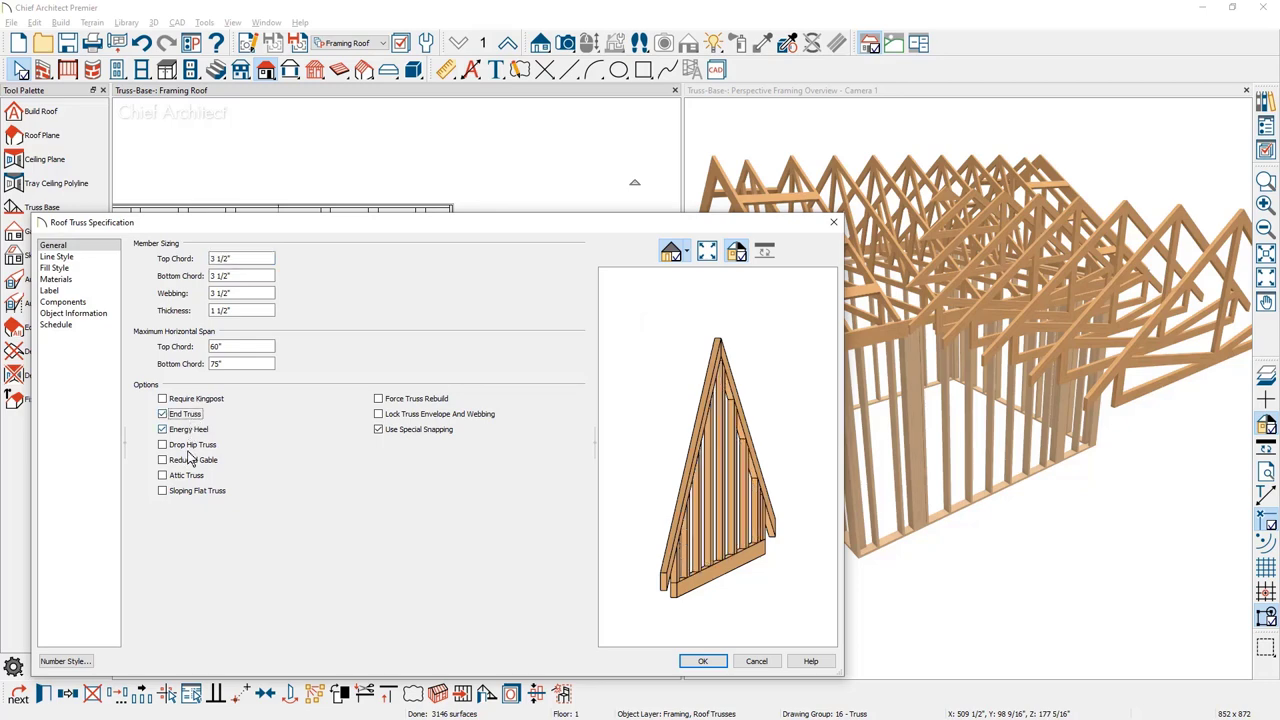
{"action": "left_click", "coordinate": [190, 460]}
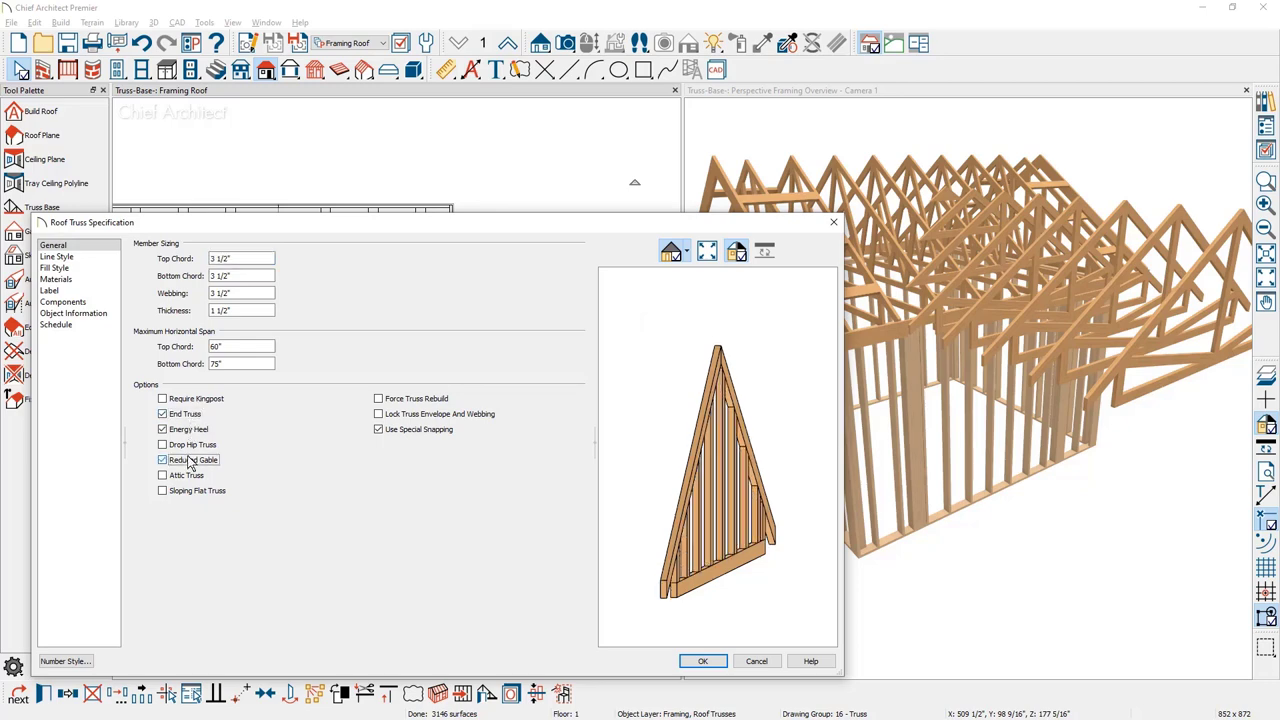
{"action": "left_click", "coordinate": [690, 664]}
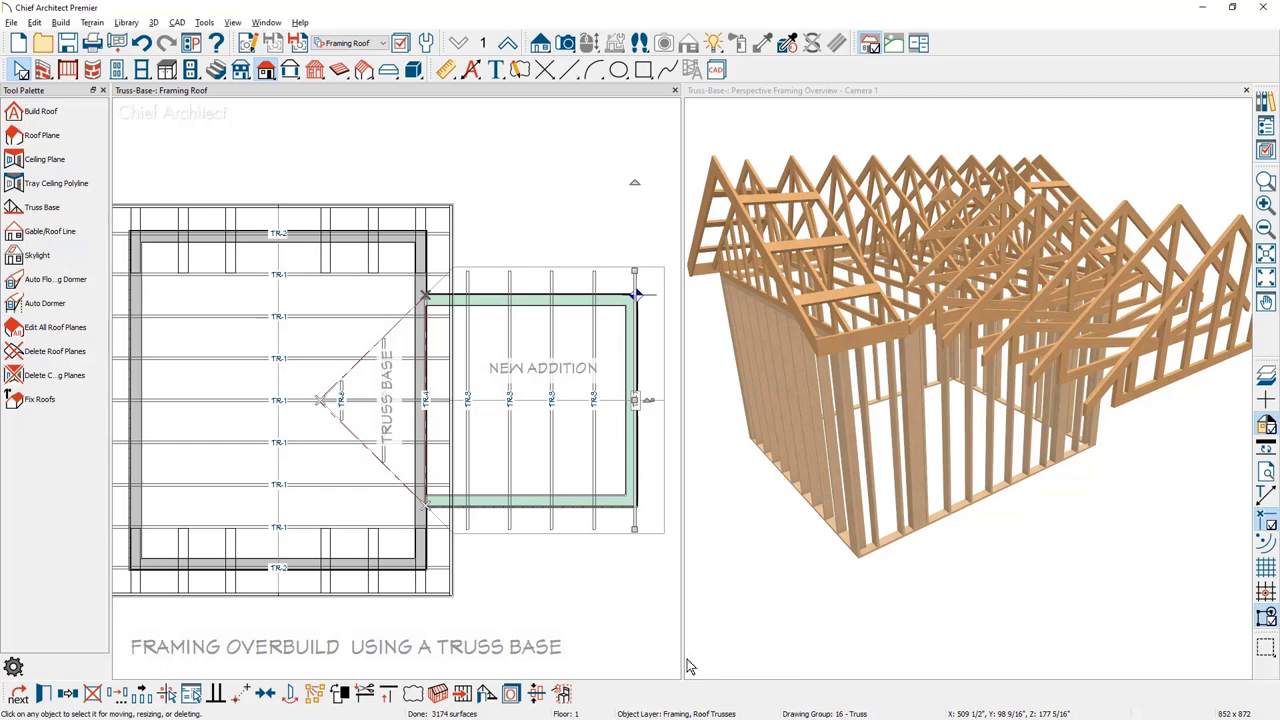
Step: Build stick framing on the addition's lower and upper roof planes together
{"action": "left_click", "coordinate": [615, 534]}
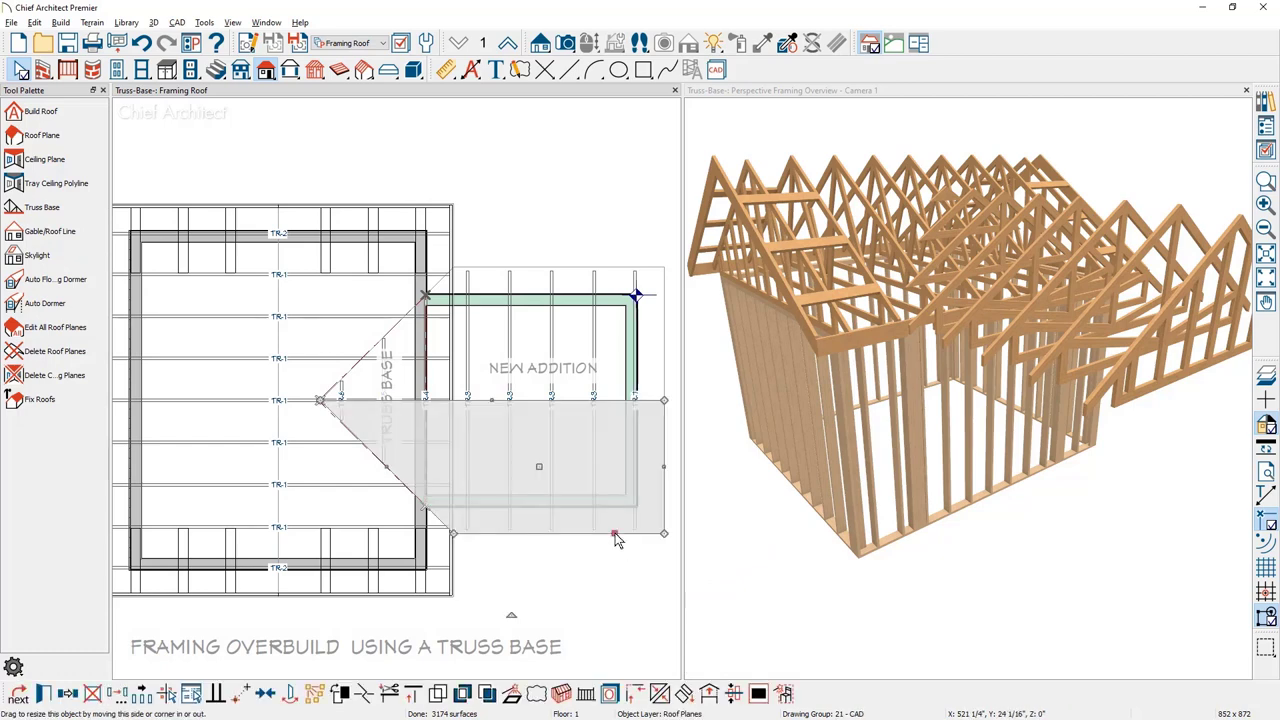
{"action": "left_click", "coordinate": [608, 276], "text": "shift"}
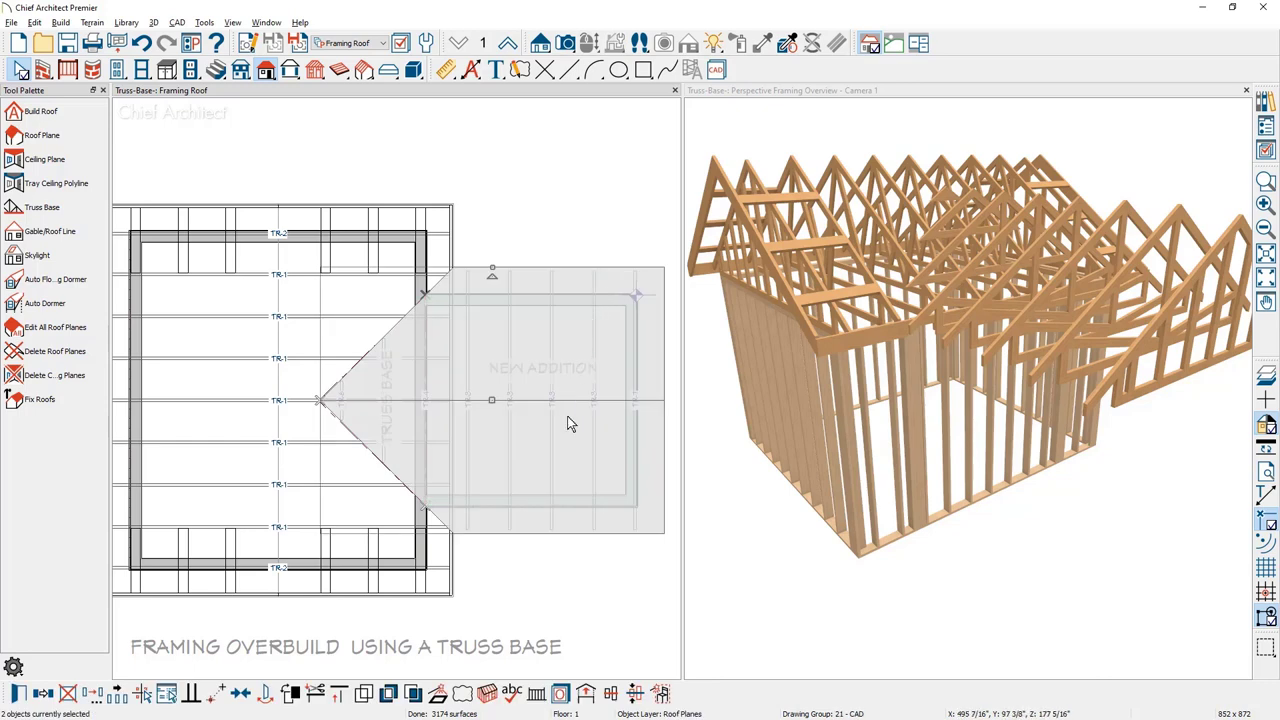
{"action": "left_click", "coordinate": [490, 697]}
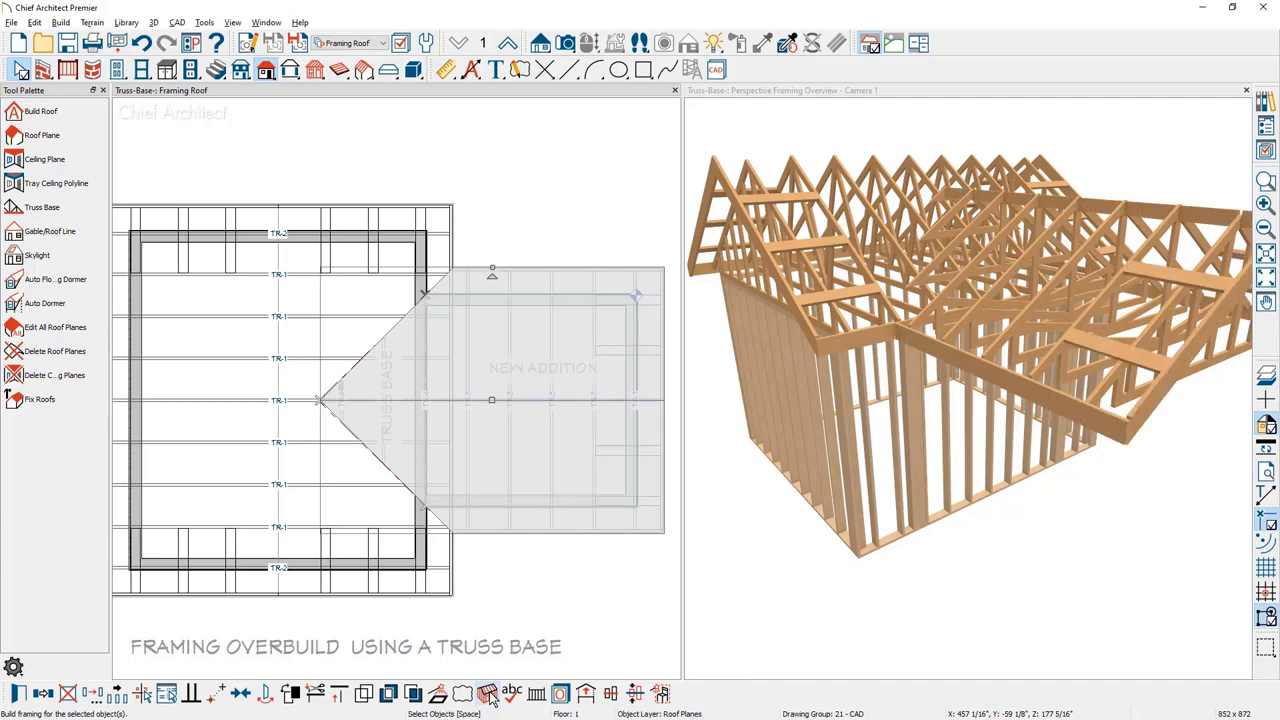